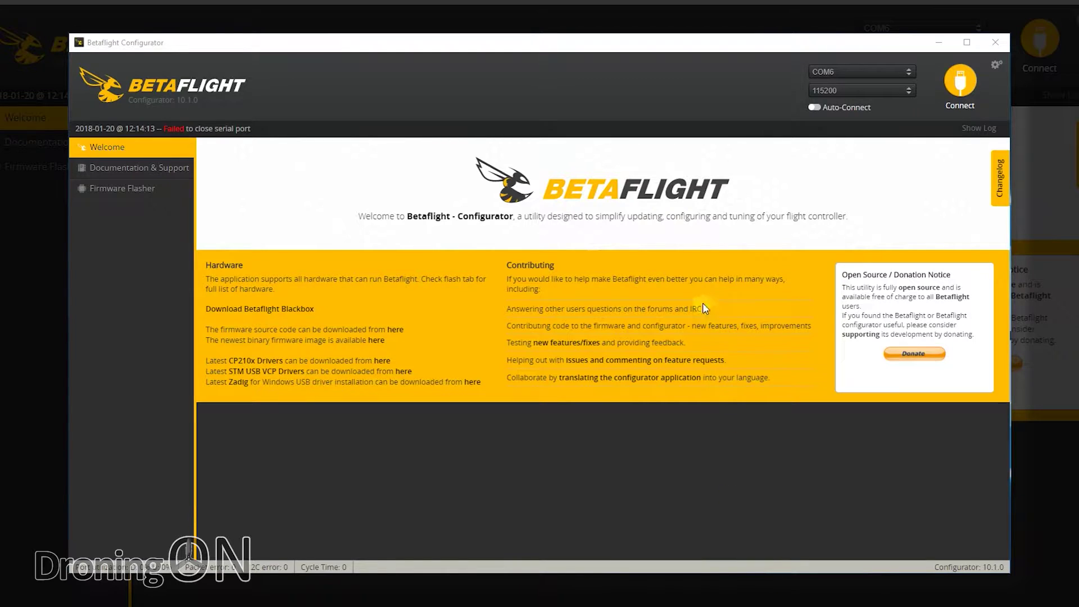
- Connect to the flight controller on COM6 at 115200 baud and enable Expert Mode
{"action": "left_click", "coordinate": [961, 82]}
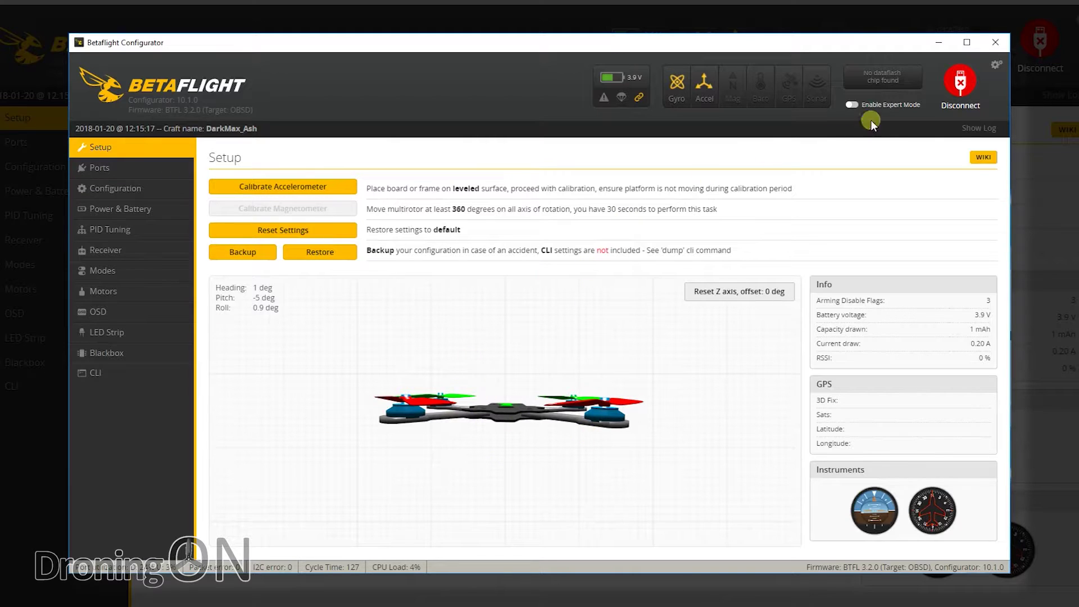
{"action": "left_click", "coordinate": [853, 104]}
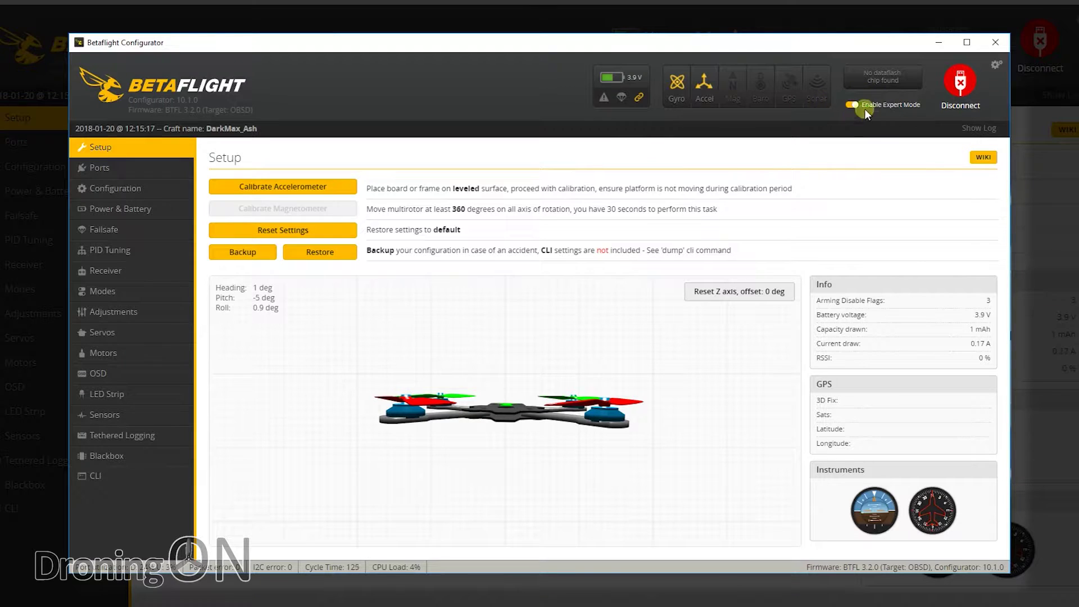
- In the port settings, disable Serial Rx on UART1 and enable it on UART6
{"action": "left_click", "coordinate": [104, 168]}
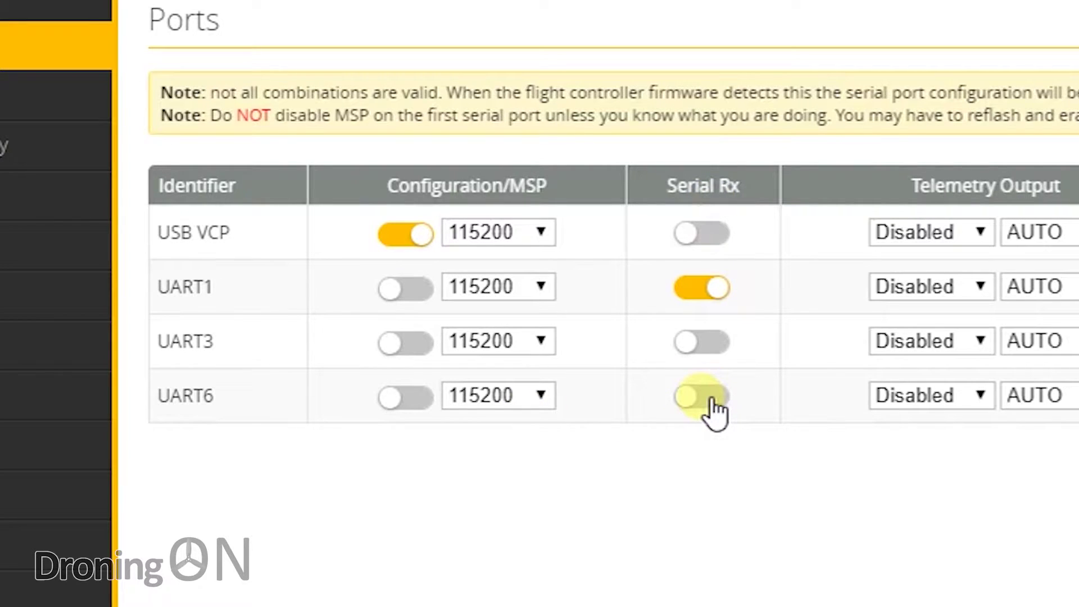
{"action": "left_click", "coordinate": [719, 288]}
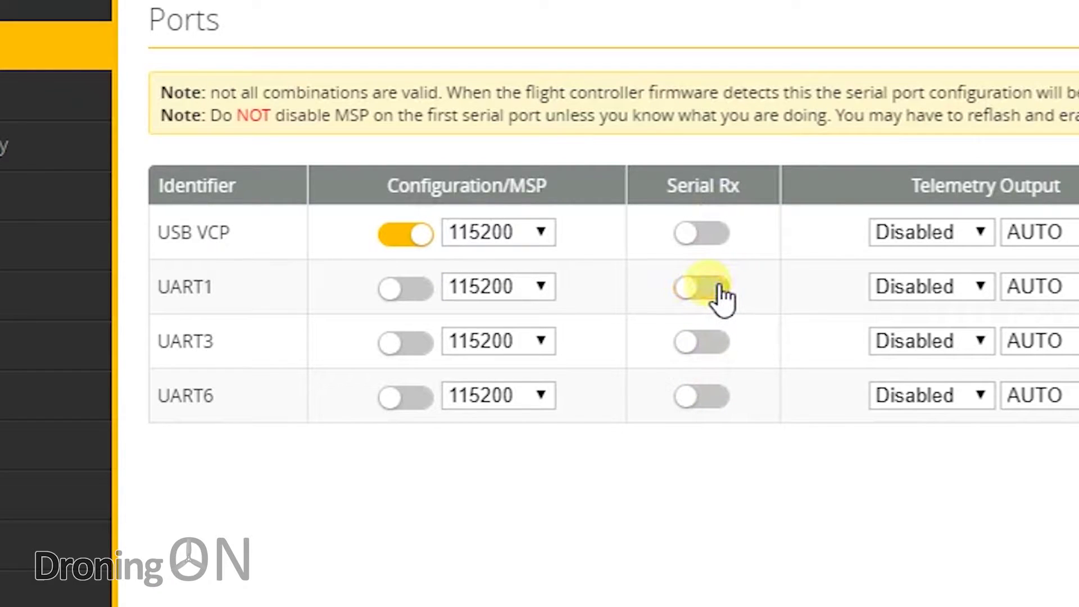
{"action": "left_click", "coordinate": [702, 402]}
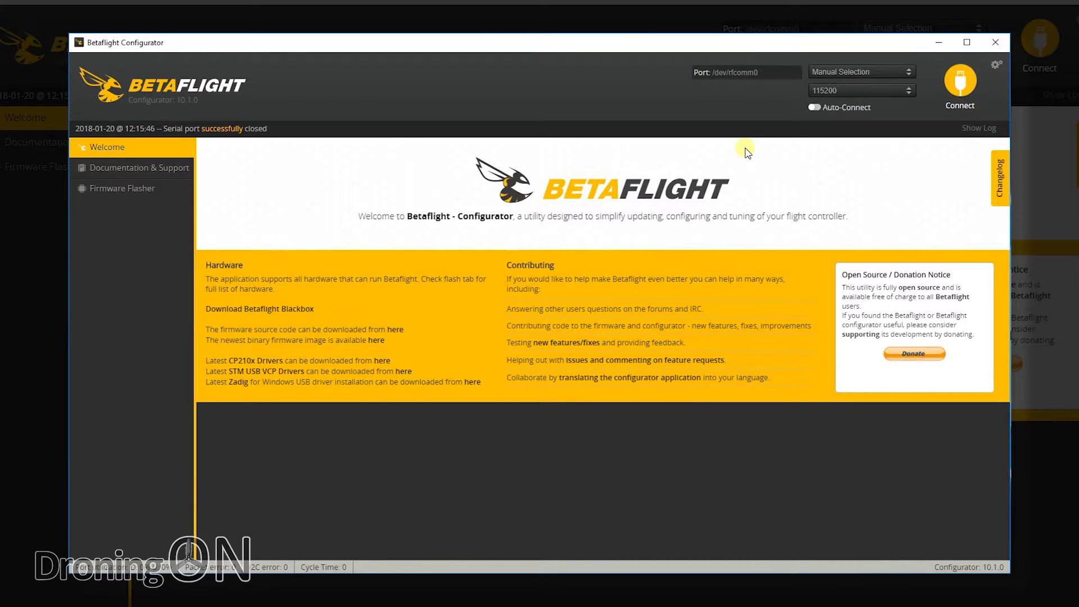
- Reconnect to the flight controller and open its Configuration settings
{"action": "left_click", "coordinate": [961, 83]}
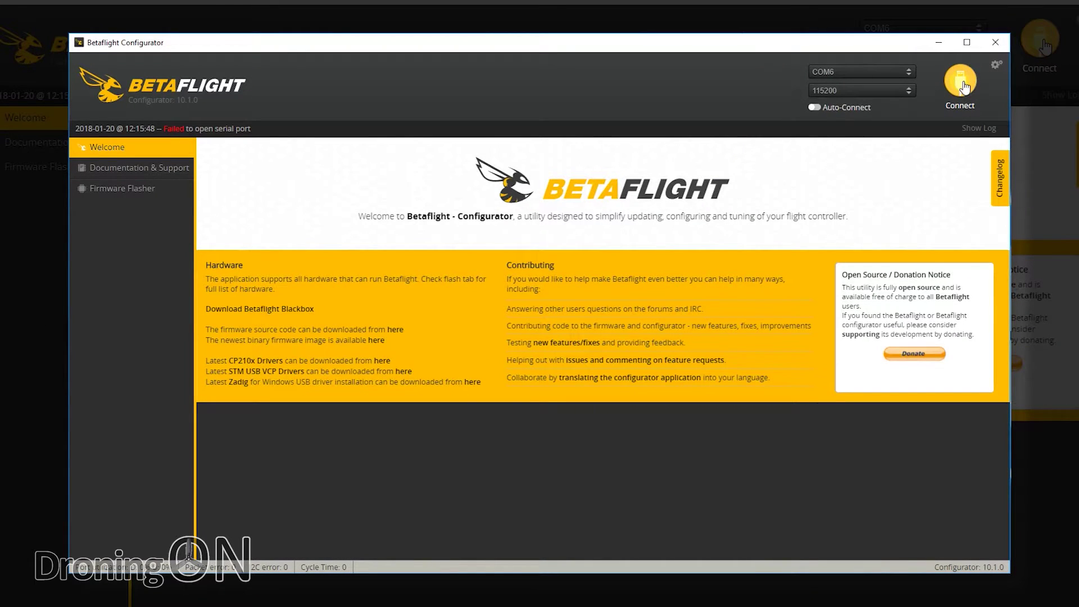
{"action": "left_click", "coordinate": [964, 87]}
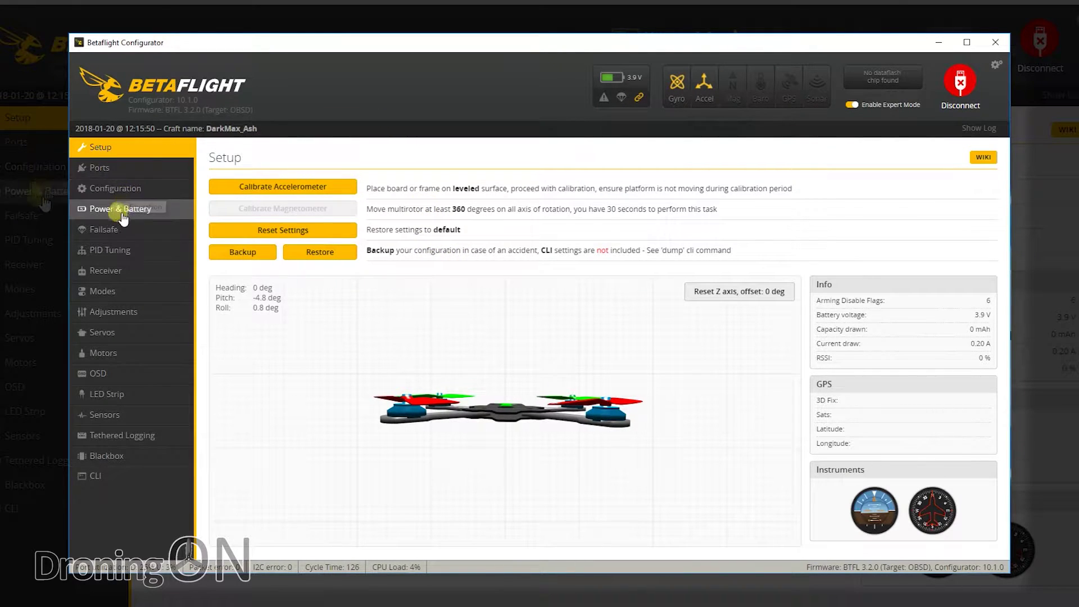
{"action": "left_click", "coordinate": [110, 191]}
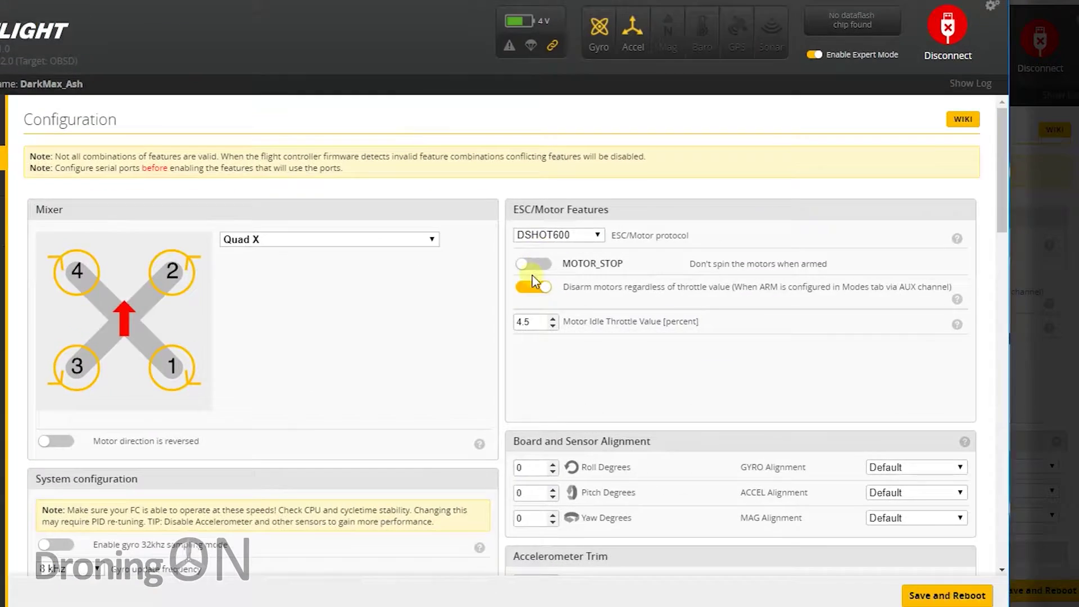
- Switch MOTOR_STOP on and off again, and look through the available ESC/Motor protocols without changing the selection
{"action": "left_click", "coordinate": [535, 264]}
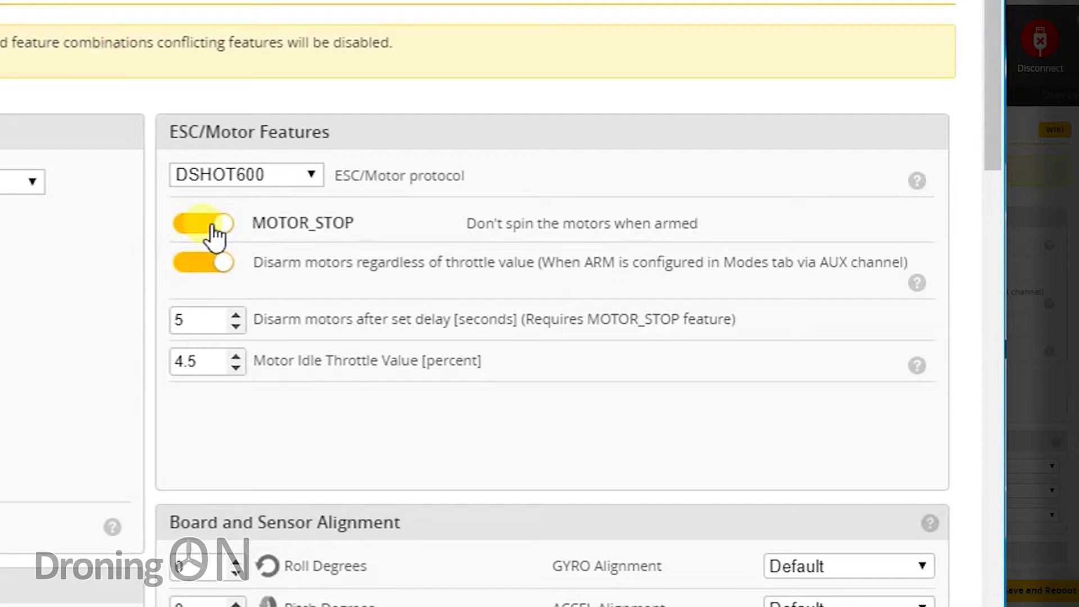
{"action": "left_click", "coordinate": [214, 227]}
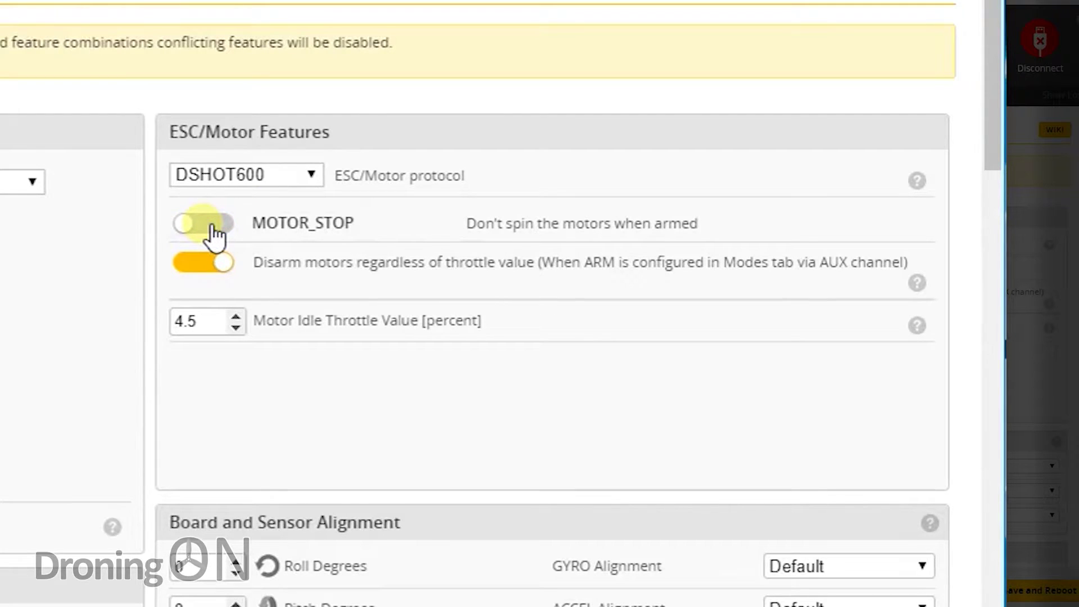
{"action": "left_click", "coordinate": [244, 173]}
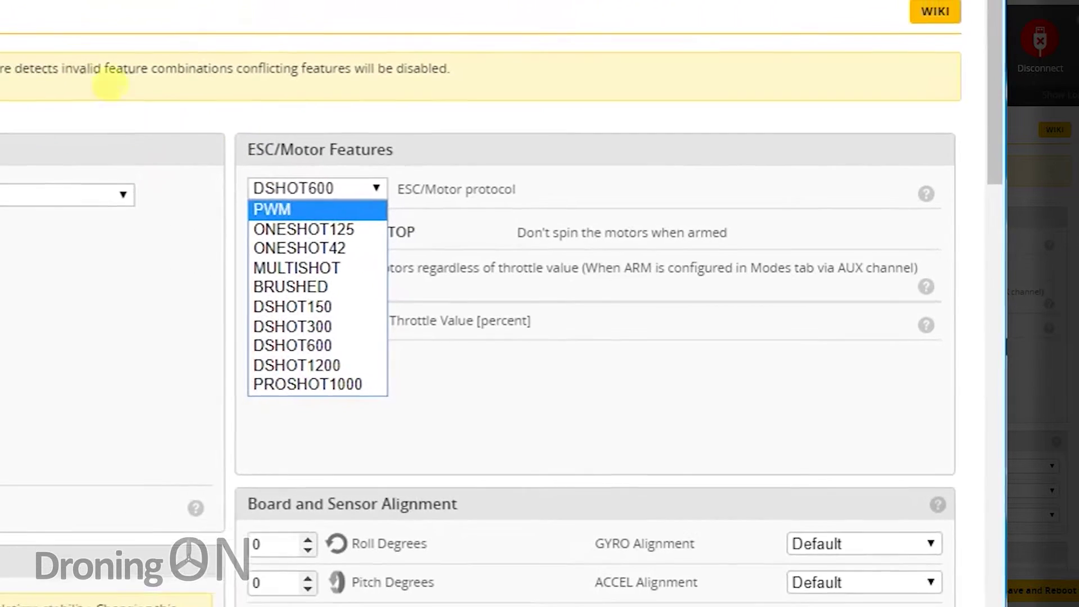
{"action": "left_click", "coordinate": [247, 174]}
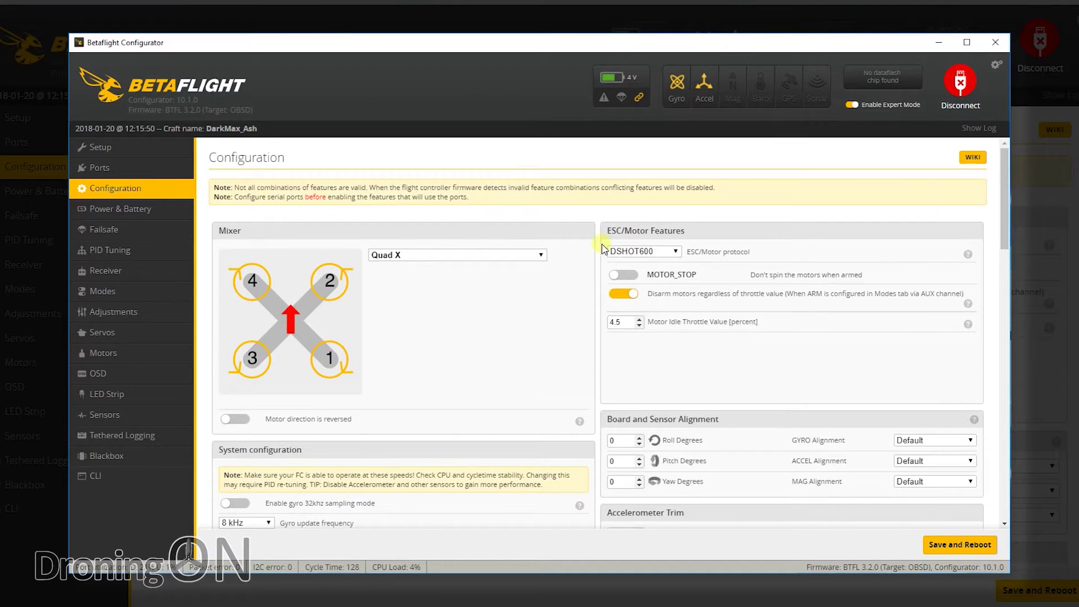
- Review the remaining configuration options, then the Power & Battery, Failsafe and PID Tuning settings
{"action": "scroll", "coordinate": [254, 247], "scroll_direction": "down", "scroll_amount": 5}
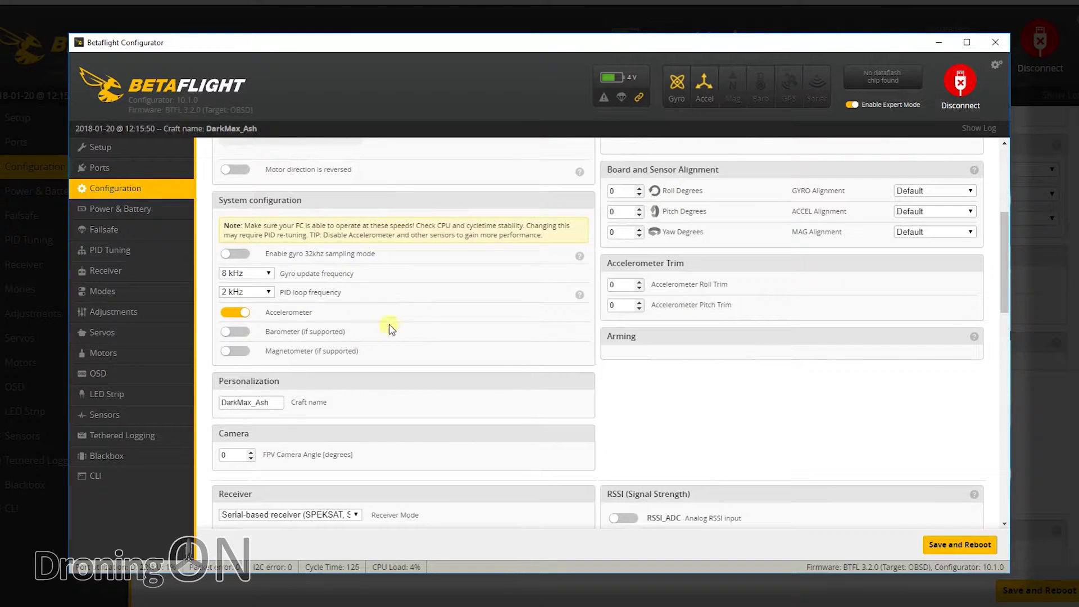
{"action": "scroll", "coordinate": [434, 347], "scroll_direction": "down", "scroll_amount": 12}
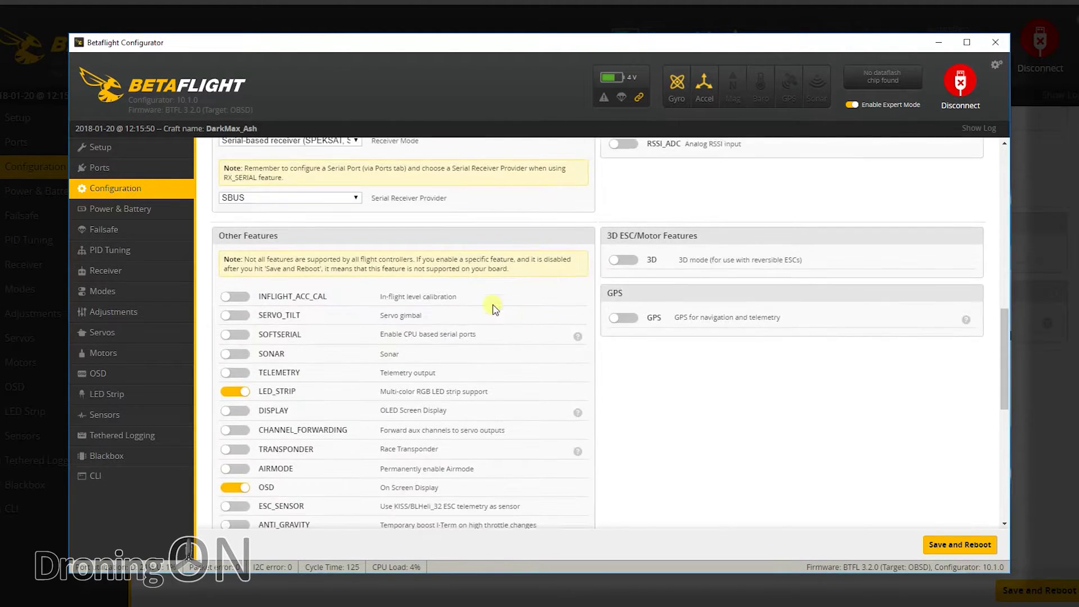
{"action": "scroll", "coordinate": [506, 315], "scroll_direction": "up", "scroll_amount": 5}
{"action": "scroll", "coordinate": [537, 344], "scroll_direction": "up", "scroll_amount": 12}
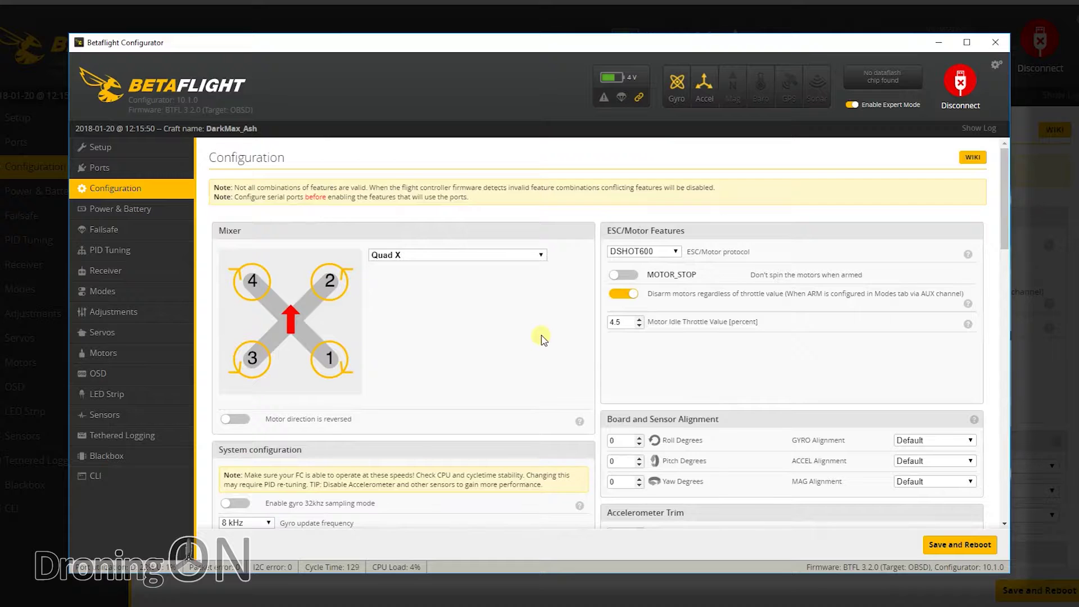
{"action": "left_click", "coordinate": [93, 210]}
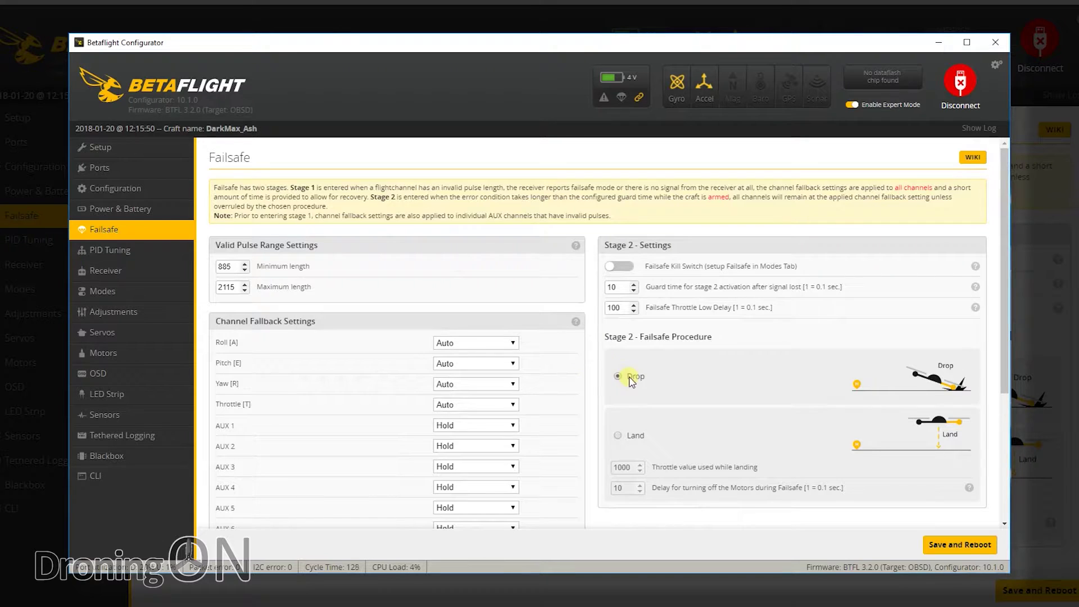
{"action": "left_click", "coordinate": [105, 256]}
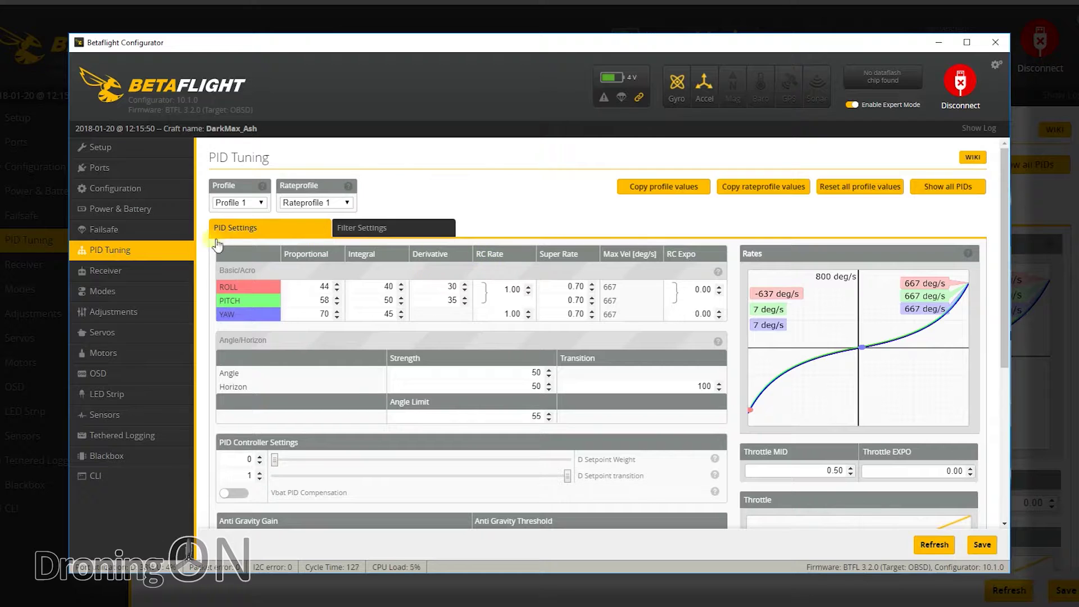
- Set the receiver's channel map to TAER1234 and save the receiver settings
{"action": "left_click", "coordinate": [105, 272]}
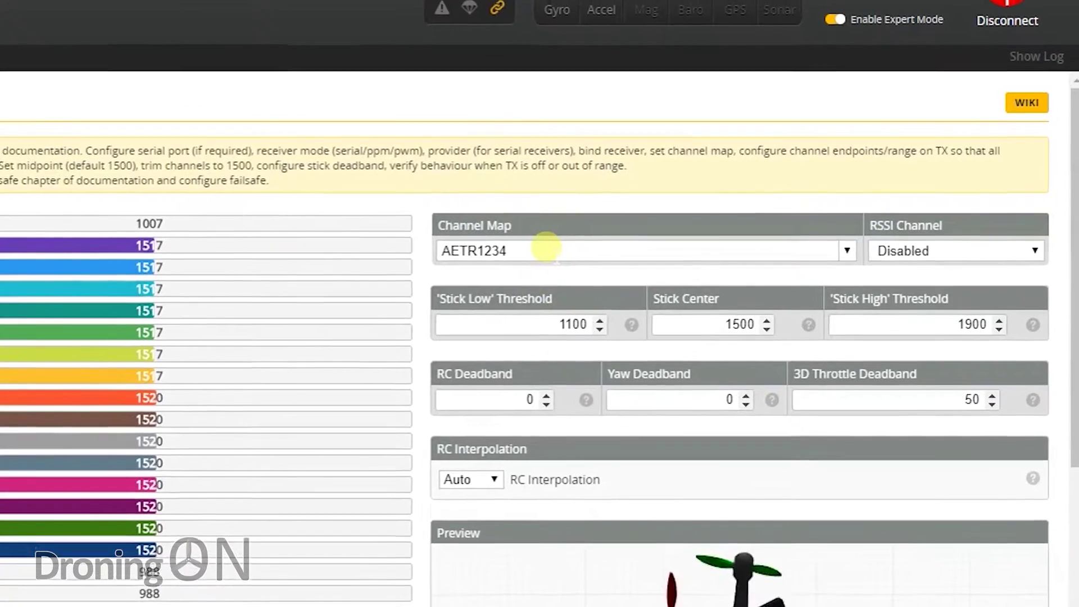
{"action": "left_click_drag", "start_coordinate": [620, 249], "coordinate": [421, 231]}
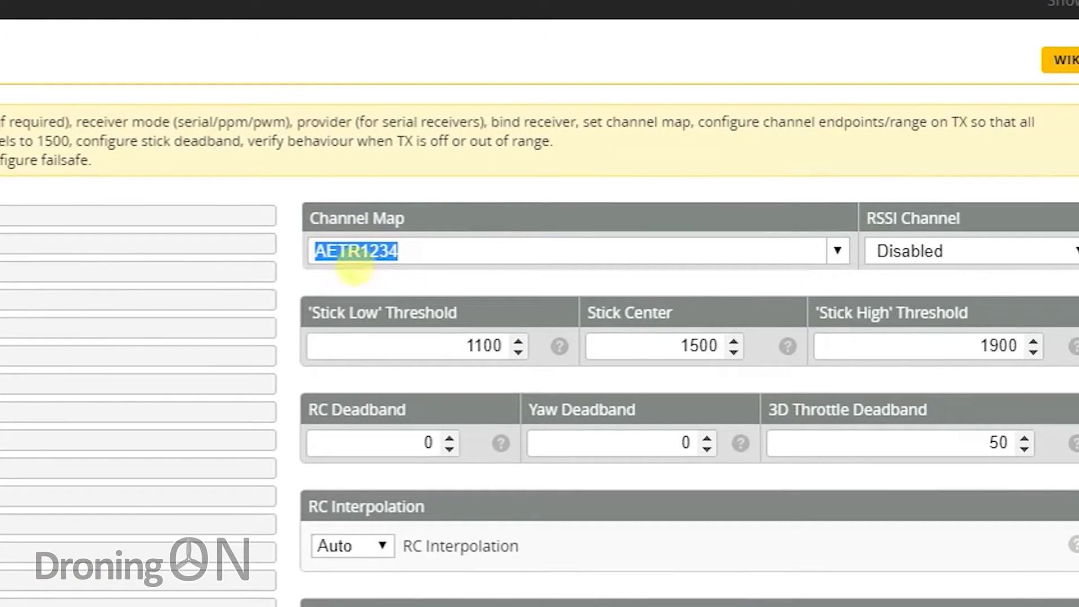
{"action": "left_click_drag", "start_coordinate": [361, 250], "coordinate": [227, 219]}
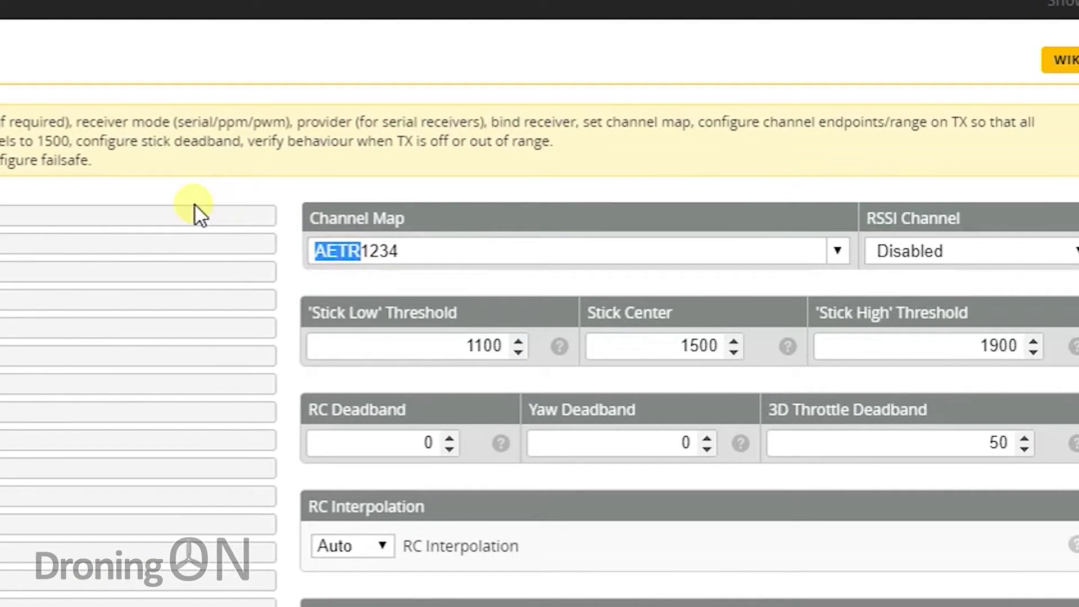
{"action": "type", "text": "TAER"}
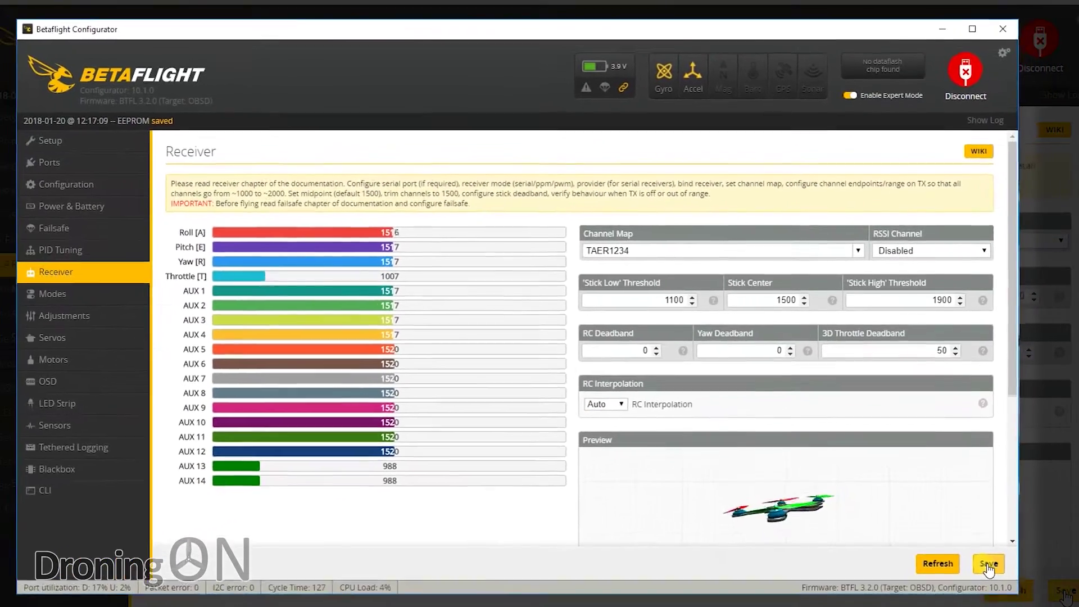
{"action": "left_click", "coordinate": [982, 545]}
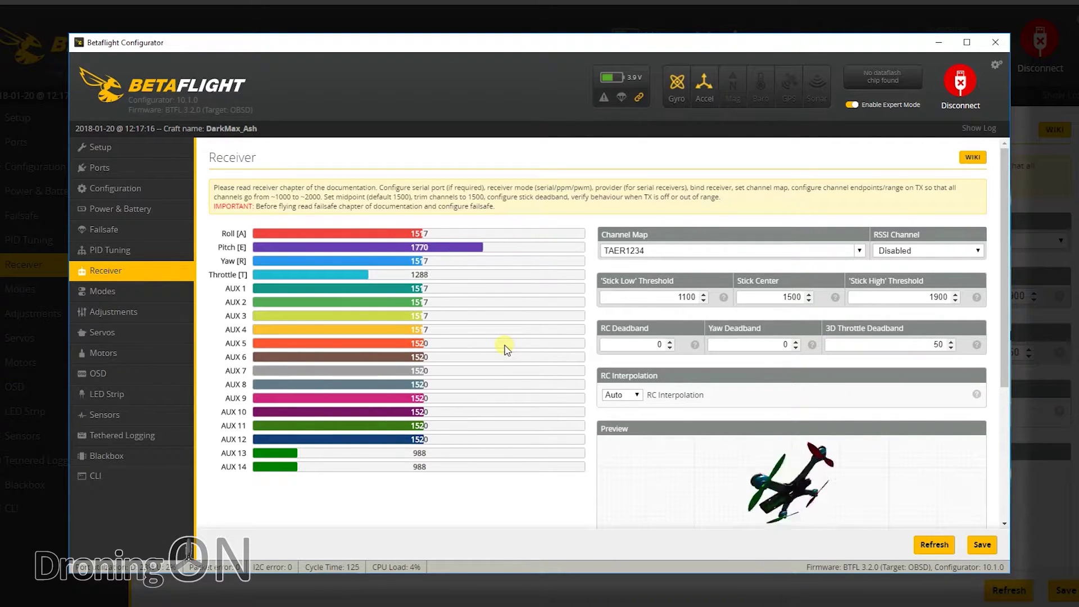
- Add an activation range to each of the ARM, ANGLE, HORIZON, ANTI GRAVITY, BEEPER and AIR MODE modes
{"action": "left_click", "coordinate": [127, 291]}
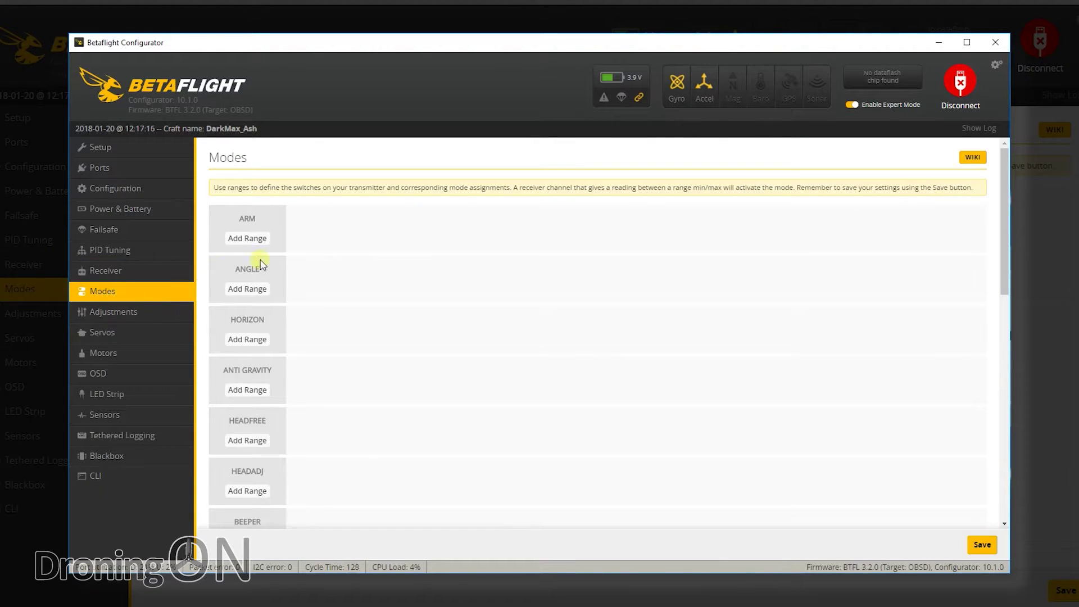
{"action": "left_click", "coordinate": [251, 239]}
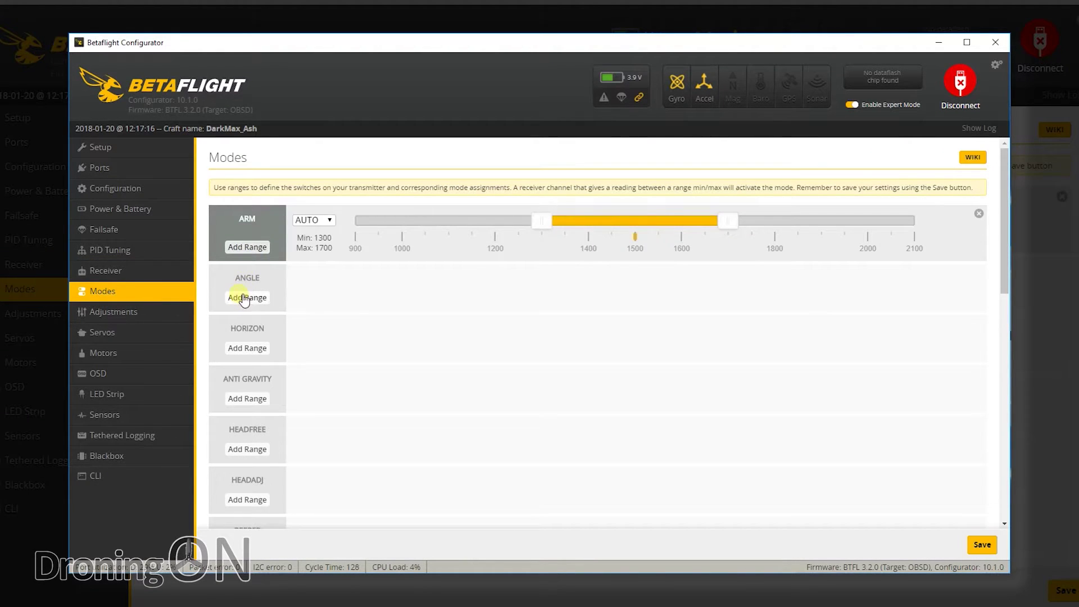
{"action": "left_click", "coordinate": [245, 298]}
{"action": "left_click", "coordinate": [242, 363]}
{"action": "scroll", "coordinate": [236, 324], "scroll_direction": "down", "scroll_amount": 2}
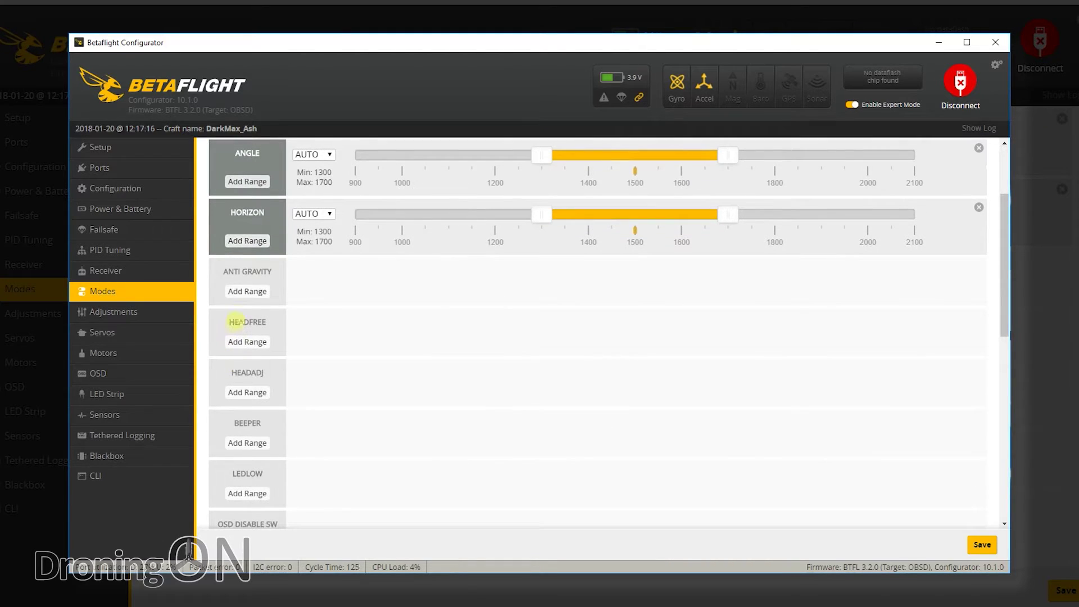
{"action": "left_click", "coordinate": [245, 292]}
{"action": "scroll", "coordinate": [246, 343], "scroll_direction": "down", "scroll_amount": 1}
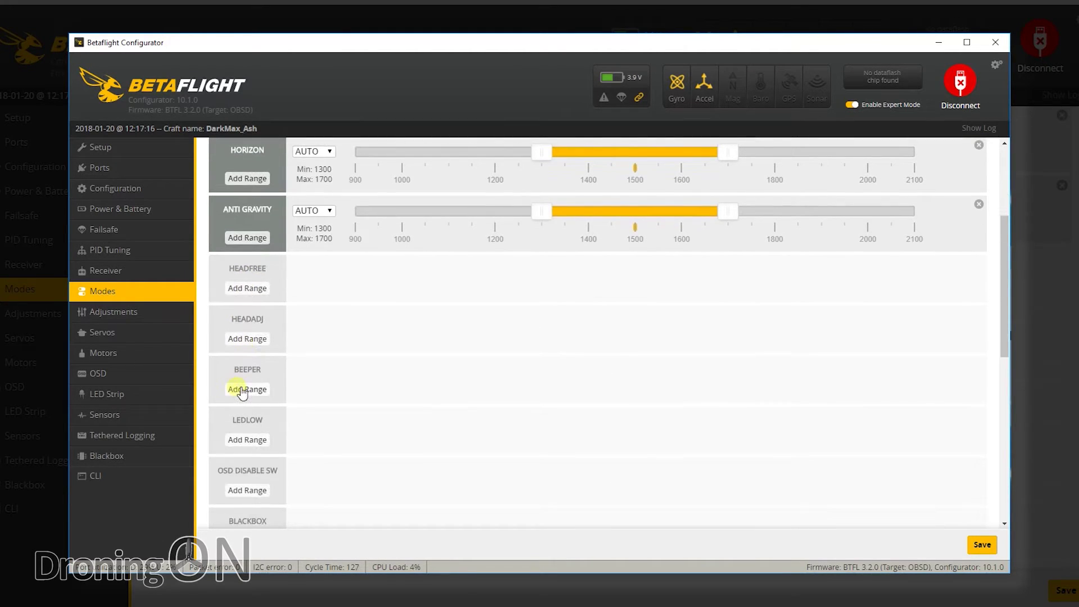
{"action": "left_click", "coordinate": [240, 393]}
{"action": "scroll", "coordinate": [239, 405], "scroll_direction": "down", "scroll_amount": 5}
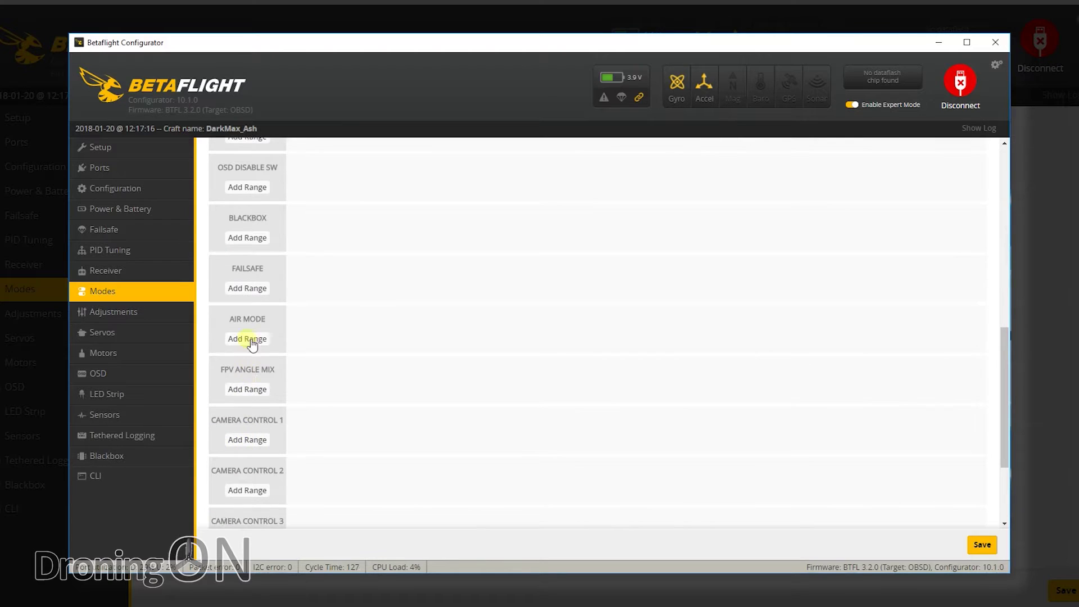
{"action": "left_click", "coordinate": [247, 339]}
{"action": "scroll", "coordinate": [247, 405], "scroll_direction": "down", "scroll_amount": 3}
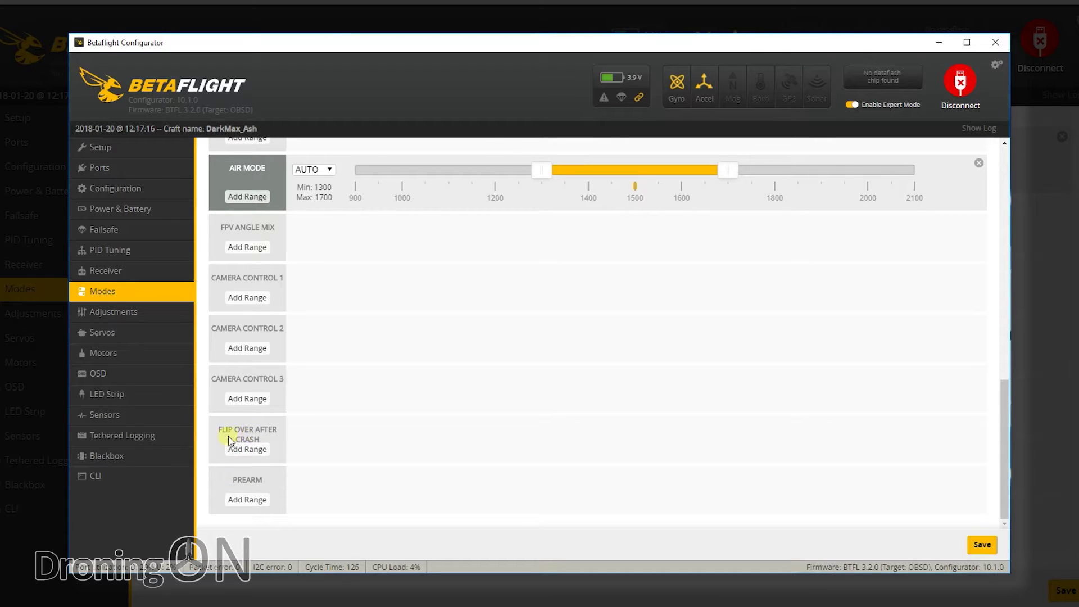
- Set the ARM mode's activation range to 1950–2100 on AUX 1
{"action": "scroll", "coordinate": [230, 405], "scroll_direction": "up", "scroll_amount": 12}
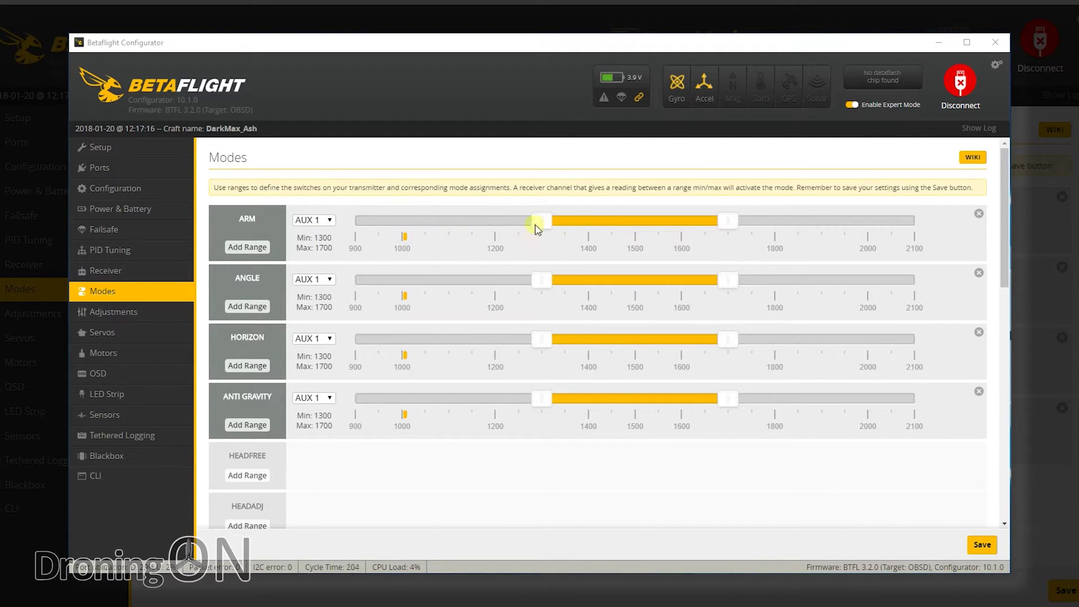
{"action": "left_click_drag", "start_coordinate": [734, 221], "coordinate": [915, 221]}
{"action": "left_click_drag", "start_coordinate": [548, 232], "coordinate": [855, 253]}
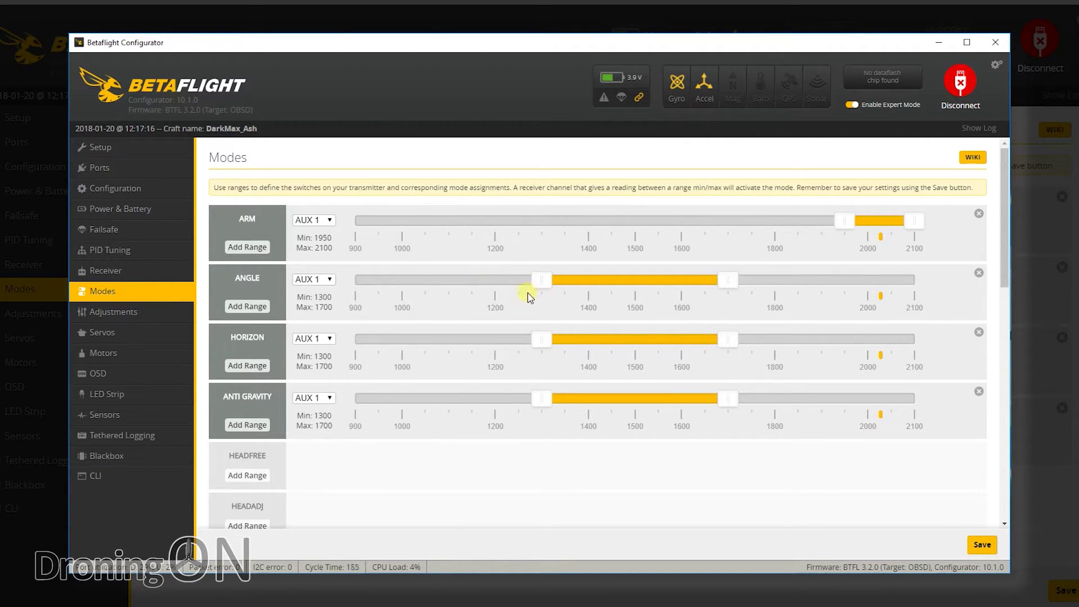
- Set the ANGLE mode's activation range to 900–1100 and assign it to AUX 2
{"action": "left_click_drag", "start_coordinate": [540, 282], "coordinate": [356, 282]}
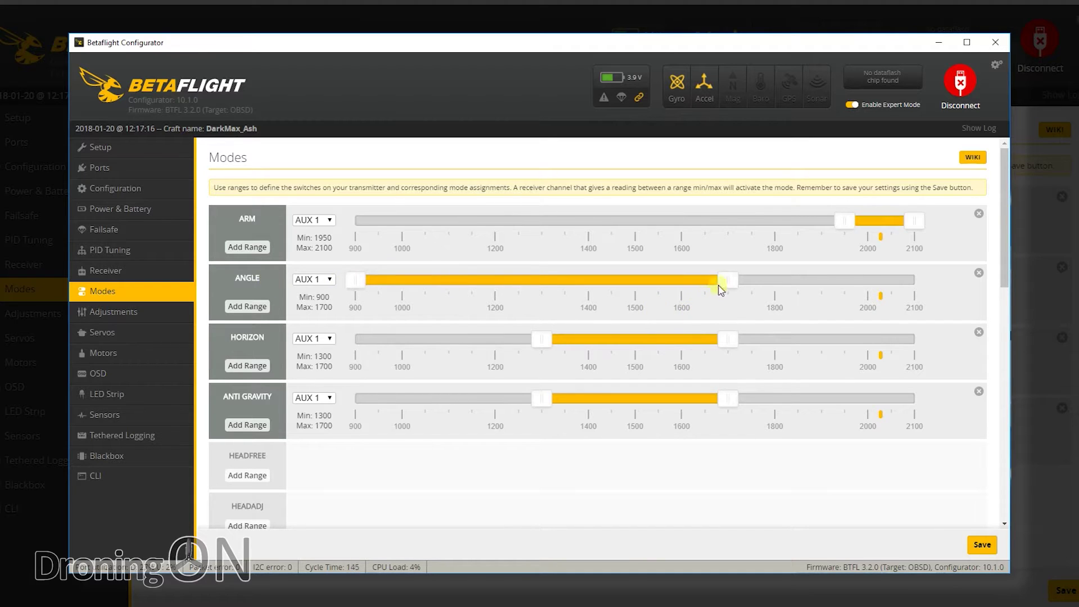
{"action": "left_click_drag", "start_coordinate": [720, 286], "coordinate": [449, 281]}
{"action": "left_click", "coordinate": [307, 280]}
{"action": "left_click", "coordinate": [306, 298]}
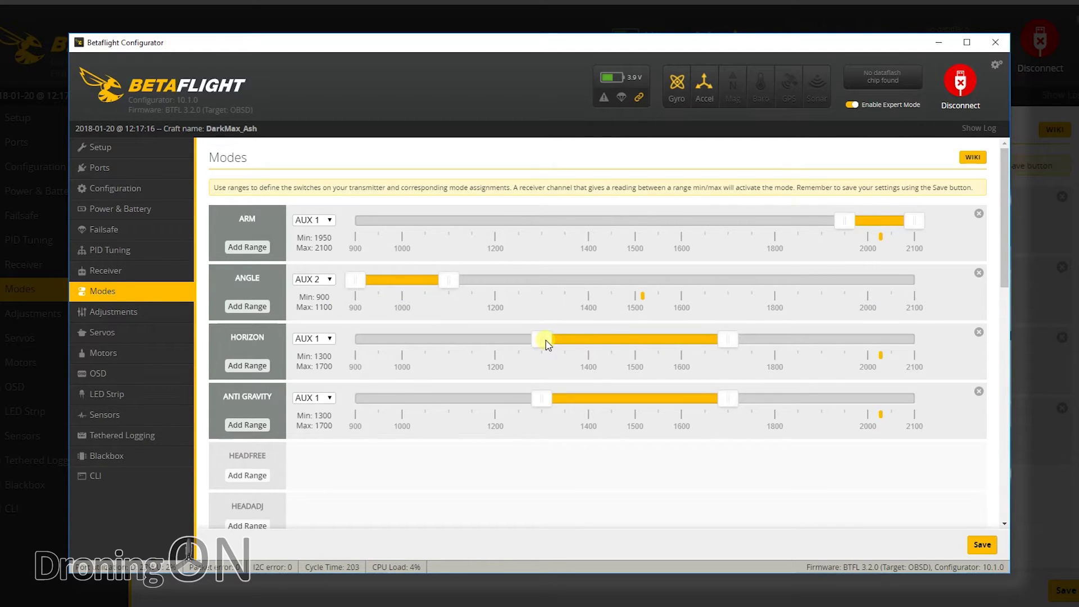
- Assign the HORIZON mode to AUX 2 with an activation range of 1400–1600
{"action": "left_click", "coordinate": [312, 339]}
{"action": "left_click", "coordinate": [310, 358]}
{"action": "left_click_drag", "start_coordinate": [547, 345], "coordinate": [592, 357]}
{"action": "left_click_drag", "start_coordinate": [729, 360], "coordinate": [681, 344]}
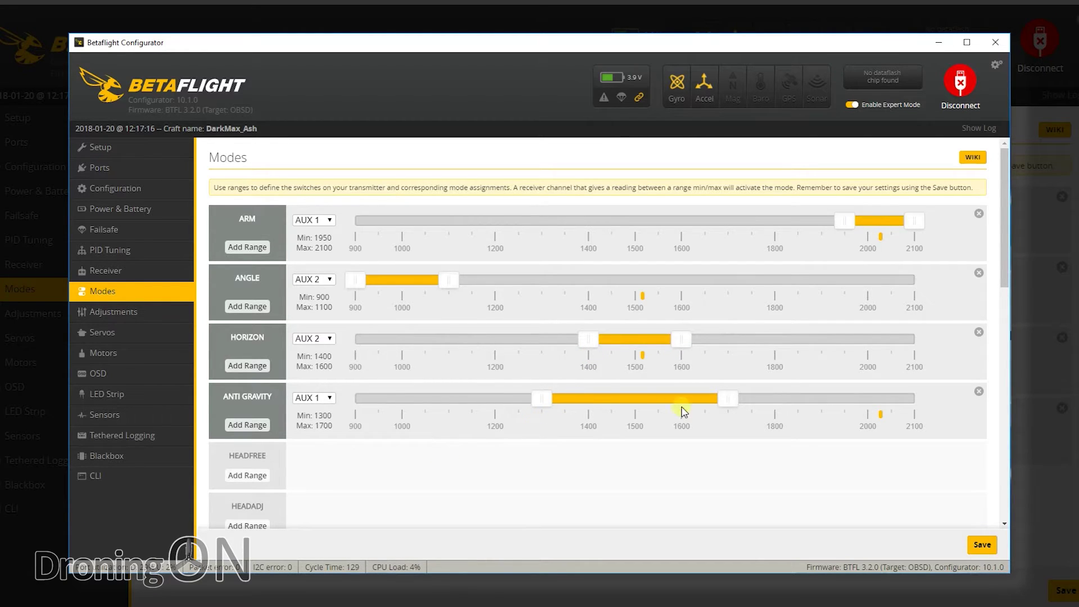
- Set the ANTI GRAVITY mode's activation range to 1950–2100 and assign it to AUX 2
{"action": "left_click_drag", "start_coordinate": [726, 401], "coordinate": [913, 427]}
{"action": "left_click_drag", "start_coordinate": [550, 410], "coordinate": [853, 426]}
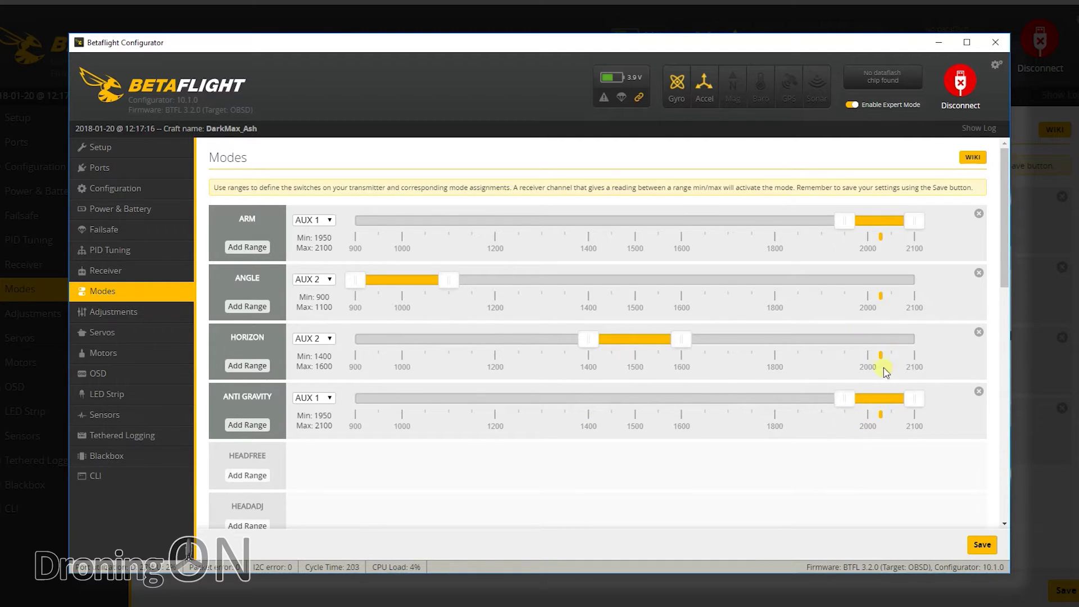
{"action": "left_click", "coordinate": [325, 403]}
{"action": "left_click", "coordinate": [319, 431]}
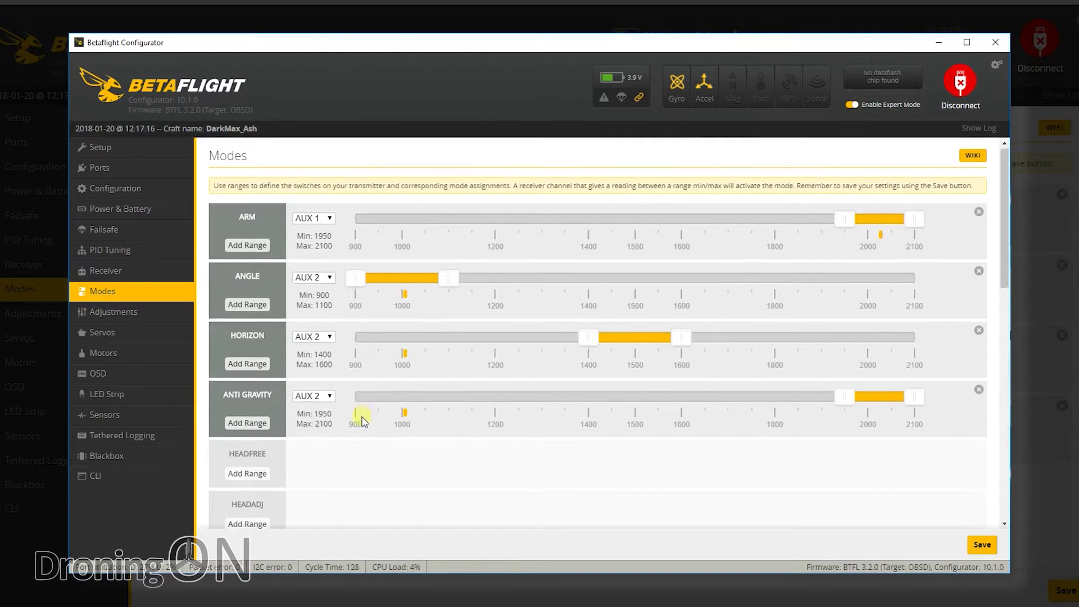
- Set the BEEPER mode's activation range to 1950–2100 and assign it to AUX 3
{"action": "scroll", "coordinate": [359, 416], "scroll_direction": "down", "scroll_amount": 2}
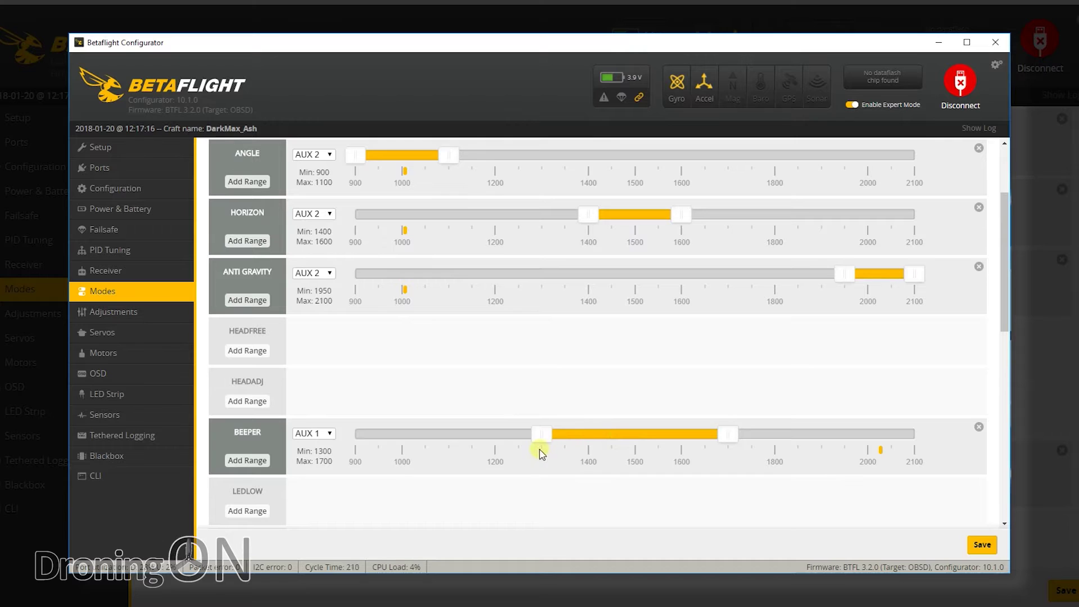
{"action": "left_click_drag", "start_coordinate": [729, 440], "coordinate": [950, 448]}
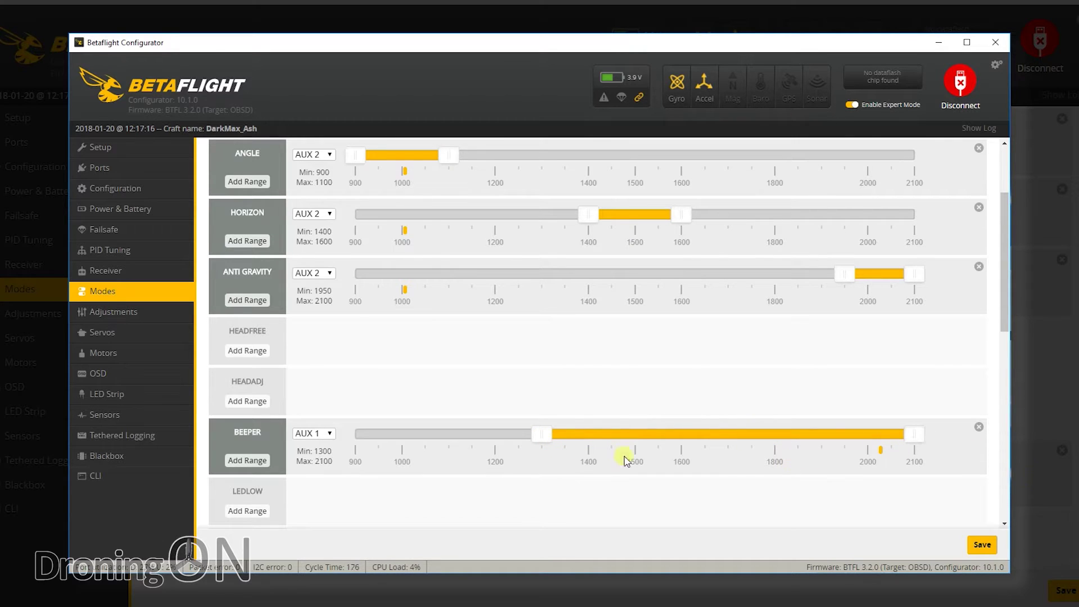
{"action": "left_click_drag", "start_coordinate": [542, 450], "coordinate": [849, 453]}
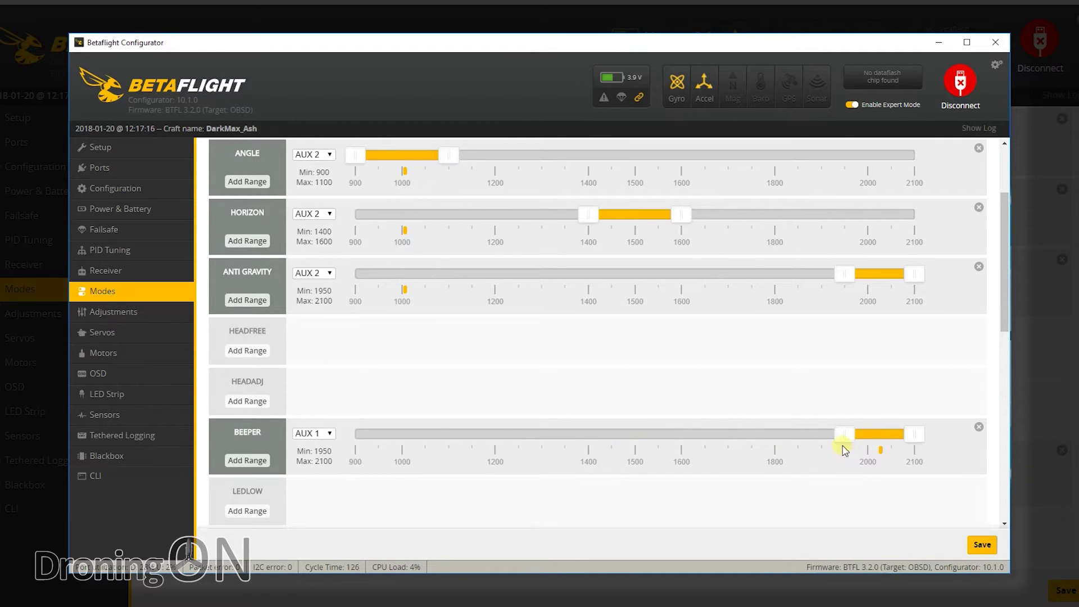
{"action": "left_click", "coordinate": [315, 432]}
{"action": "left_click", "coordinate": [313, 475]}
- Assign AIR MODE to AUX 2 with an activation range of 1475–2100 and save the mode settings
{"action": "scroll", "coordinate": [399, 396], "scroll_direction": "down", "scroll_amount": 3}
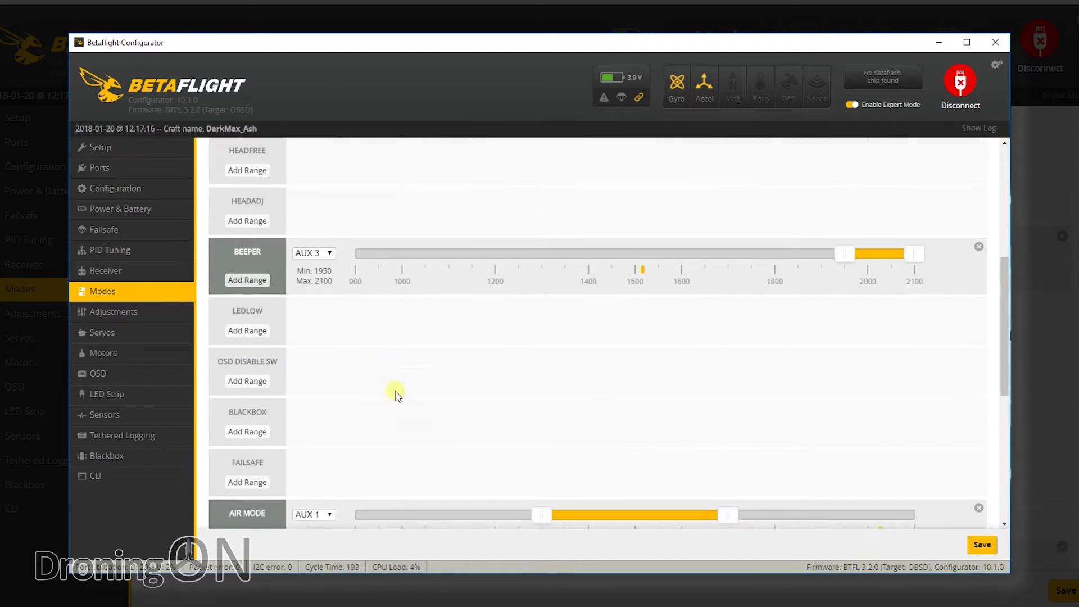
{"action": "scroll", "coordinate": [340, 444], "scroll_direction": "down", "scroll_amount": 2}
{"action": "left_click", "coordinate": [323, 386]}
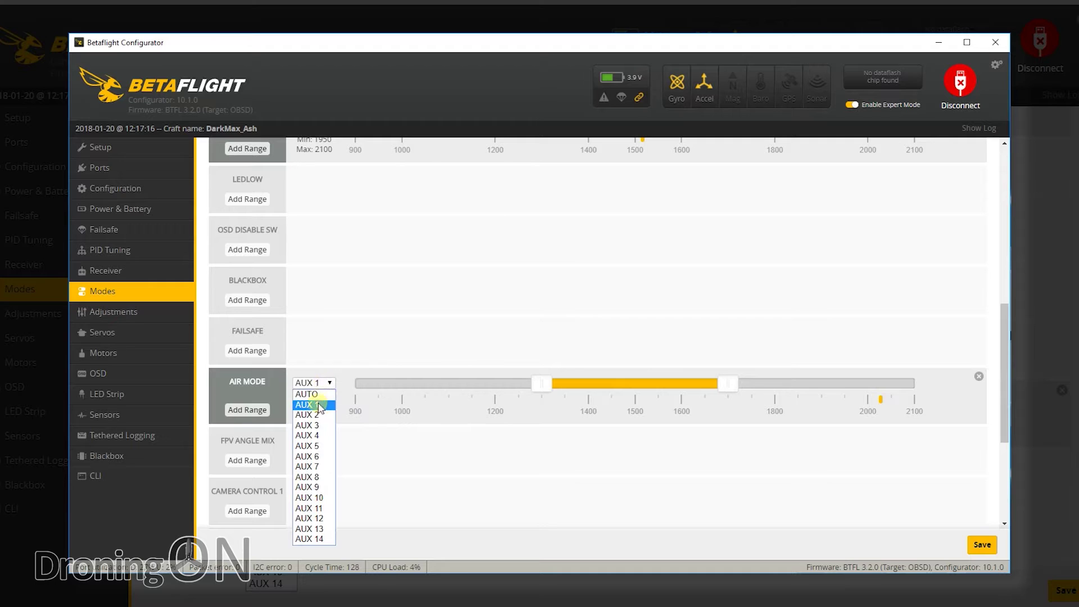
{"action": "left_click", "coordinate": [315, 405]}
{"action": "left_click_drag", "start_coordinate": [728, 383], "coordinate": [915, 383]}
{"action": "left_click_drag", "start_coordinate": [542, 384], "coordinate": [619, 388]}
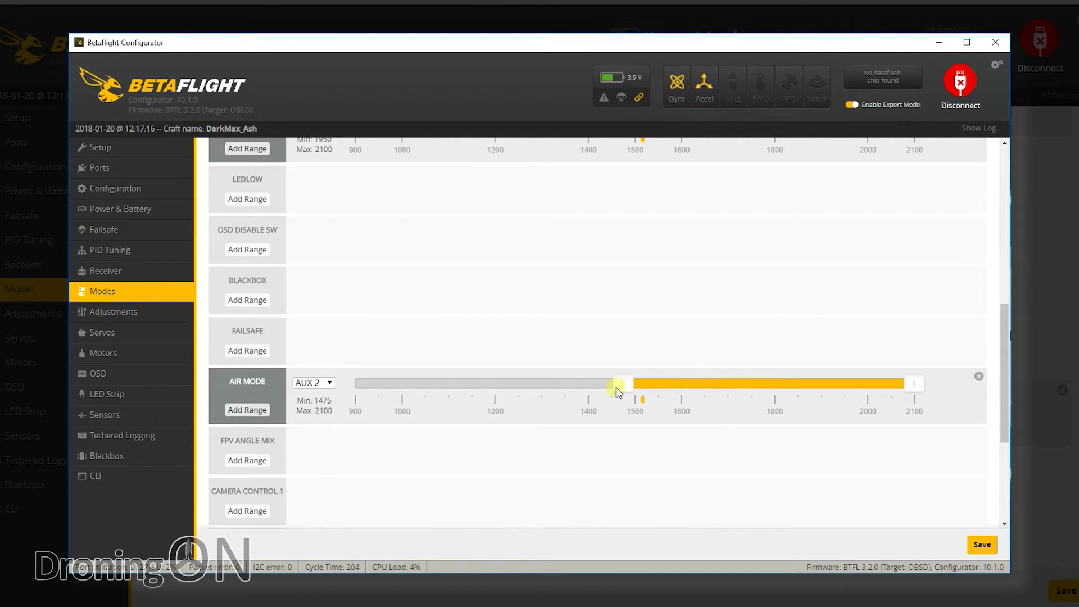
{"action": "left_click", "coordinate": [992, 544]}
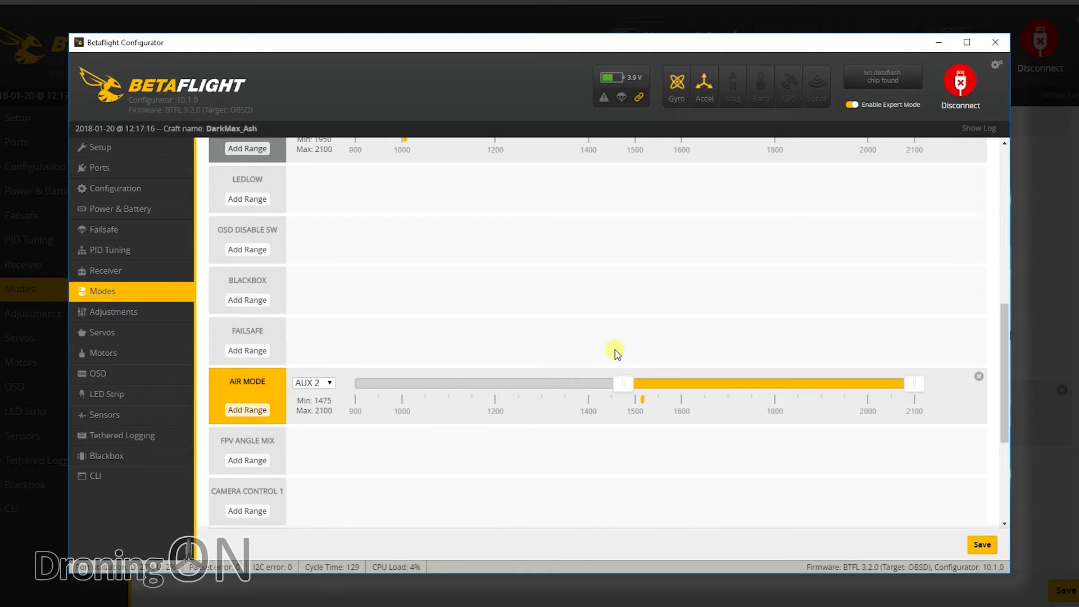
- Check the saved mode ranges against the transmitter's switch positions, from ARM through BEEPER
{"action": "scroll", "coordinate": [617, 353], "scroll_direction": "up", "scroll_amount": 10}
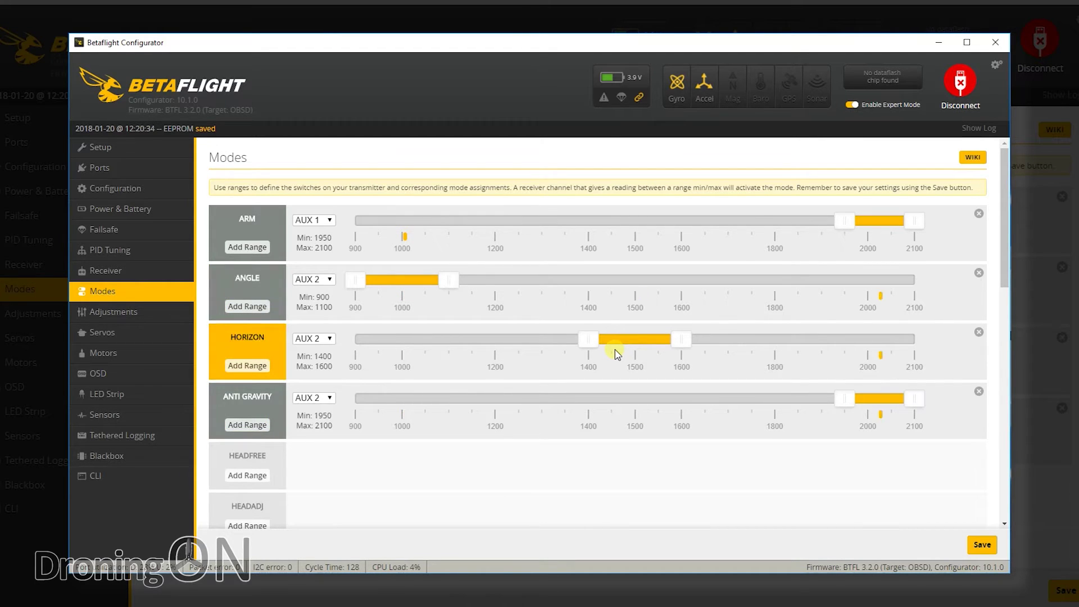
{"action": "scroll", "coordinate": [619, 353], "scroll_direction": "down", "scroll_amount": 4}
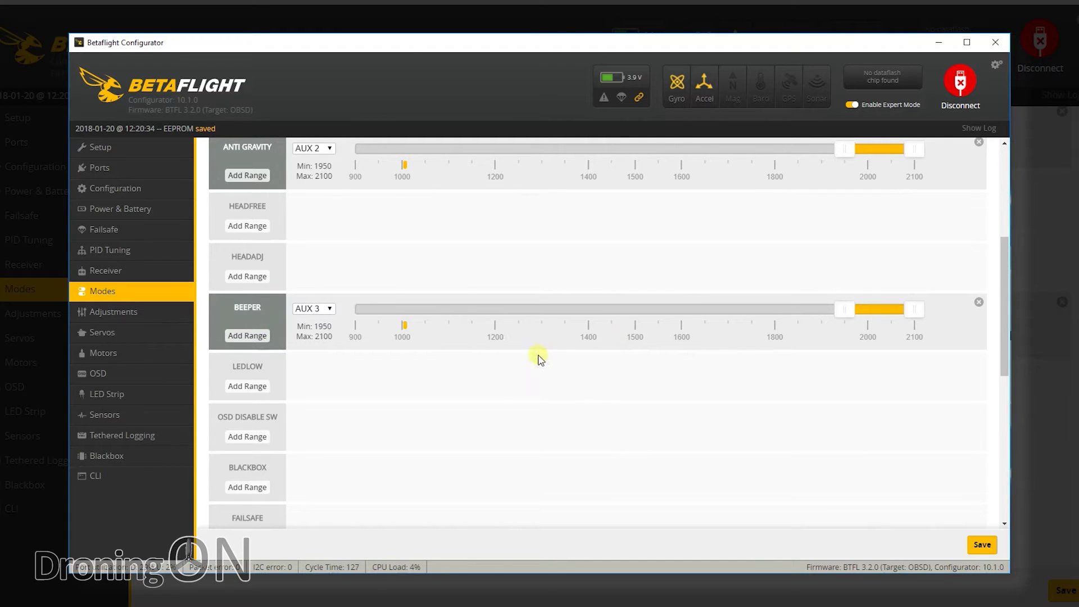
{"action": "scroll", "coordinate": [537, 358], "scroll_direction": "up", "scroll_amount": 4}
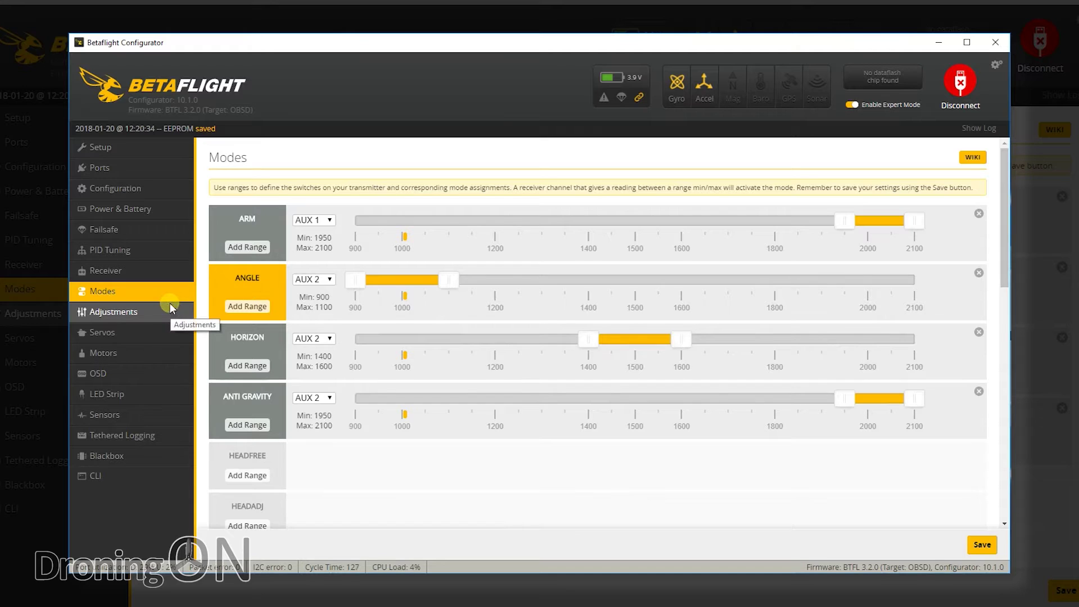
- Turn off the Artificial Horizon and Horizon Sidebars elements in the OSD layout
{"action": "left_click", "coordinate": [102, 373]}
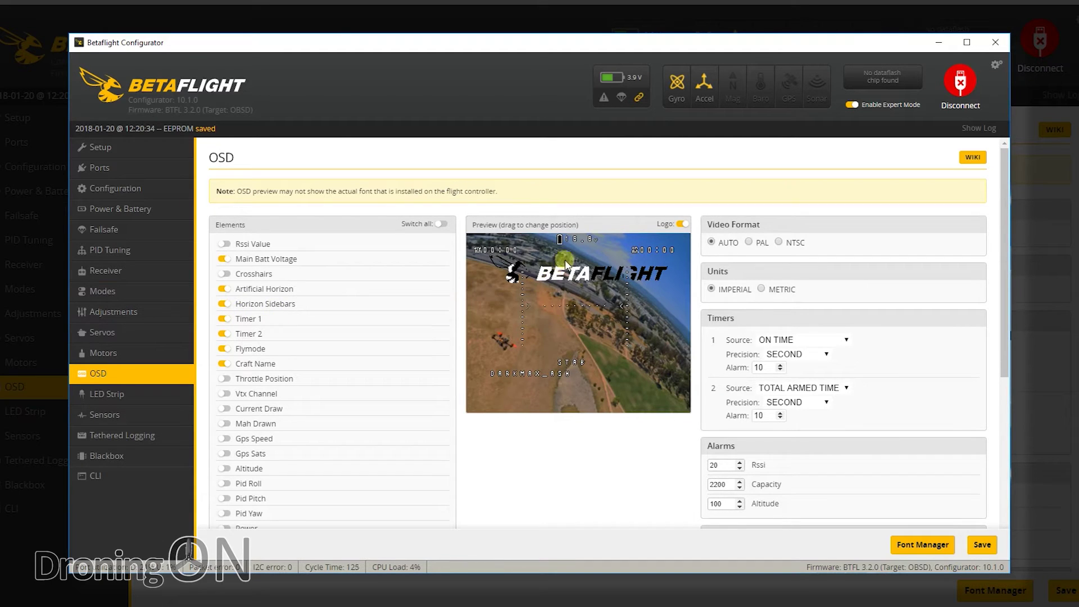
{"action": "left_click", "coordinate": [224, 289]}
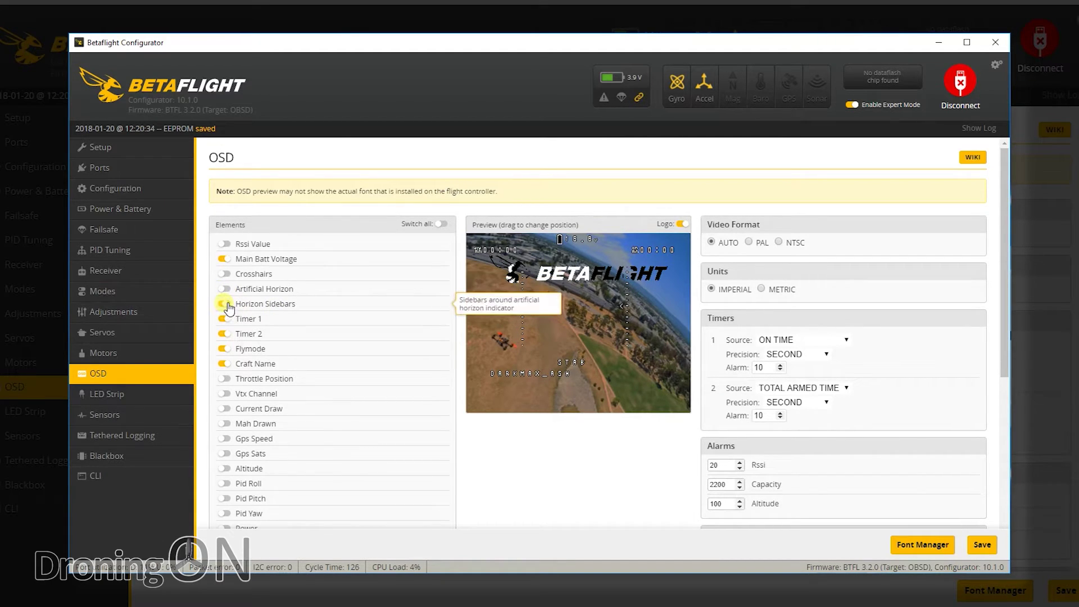
{"action": "left_click", "coordinate": [227, 304]}
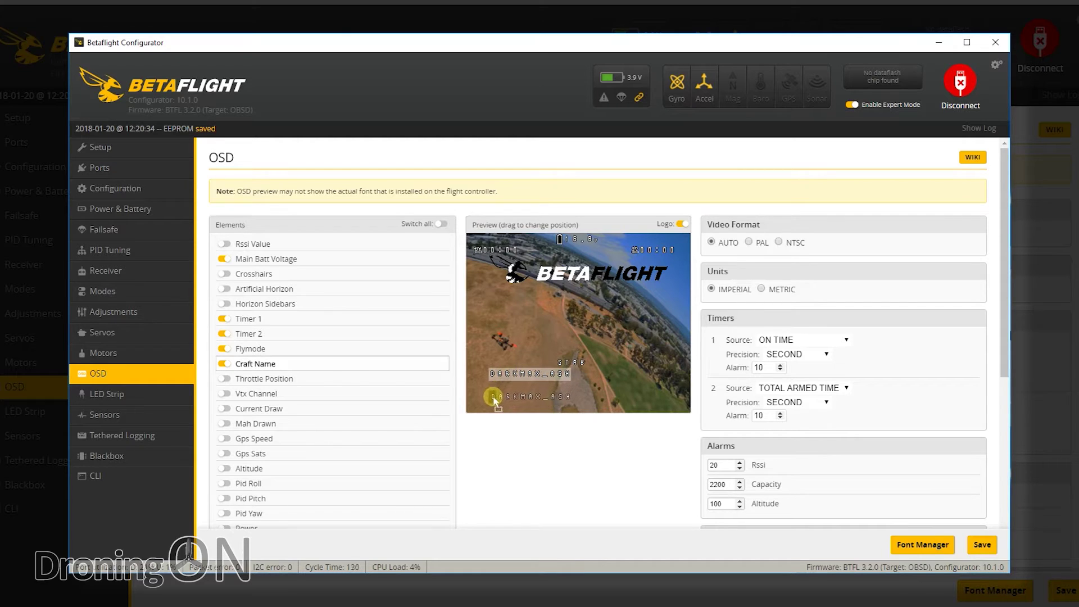
- Move the craft name to the OSD preview's lower-left corner and the flight mode to its lower-right corner, and save the OSD settings
{"action": "left_click_drag", "start_coordinate": [494, 395], "coordinate": [490, 396]}
{"action": "mouse_move", "coordinate": [571, 363]}
{"action": "left_mouse_down"}
{"action": "mouse_move", "coordinate": [647, 395]}
{"action": "mouse_move", "coordinate": [570, 363]}
{"action": "left_mouse_up"}
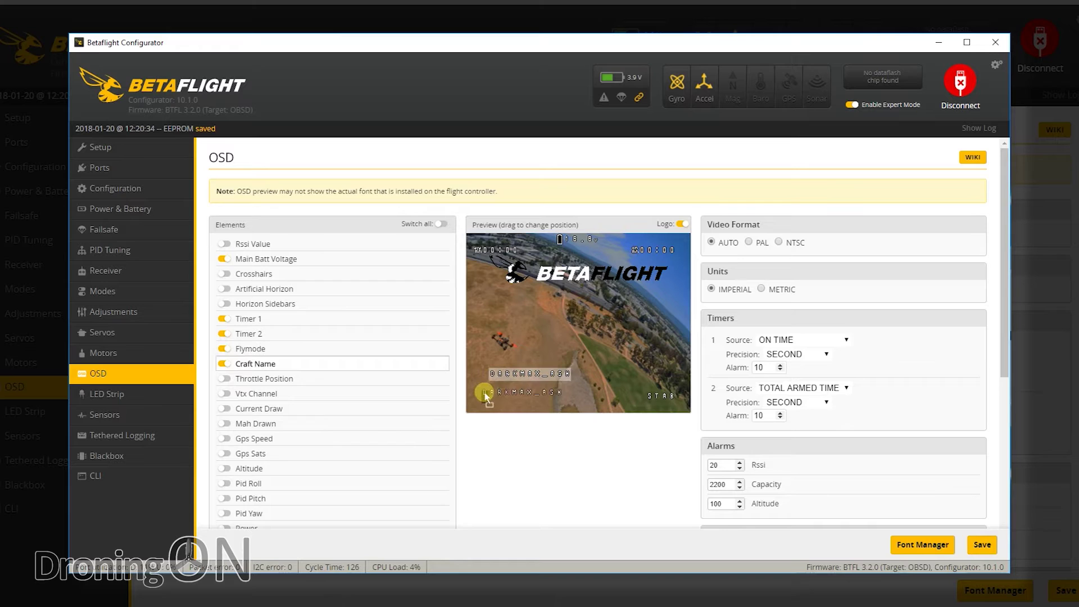
{"action": "left_click_drag", "start_coordinate": [498, 382], "coordinate": [511, 369]}
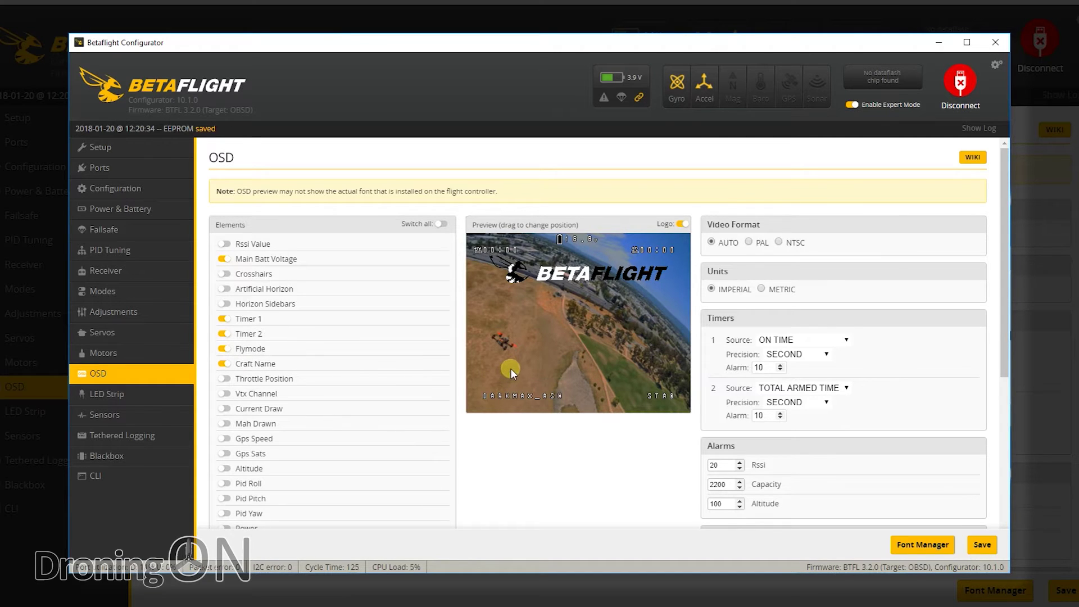
{"action": "left_click", "coordinate": [983, 545]}
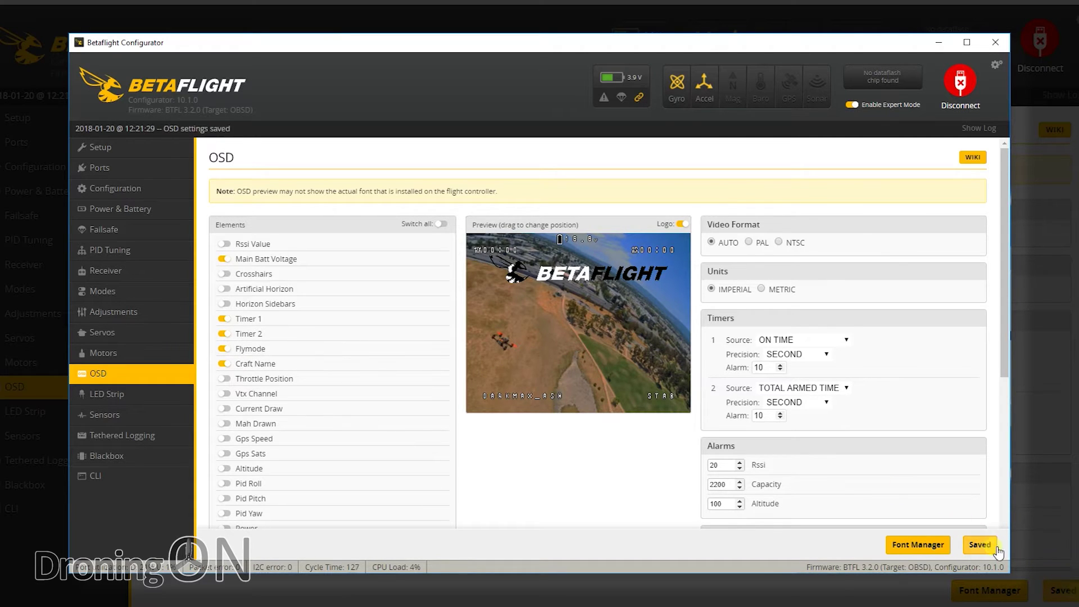
- View the LED strip settings and query the firmware version by running the version command in the CLI
{"action": "left_click", "coordinate": [116, 391]}
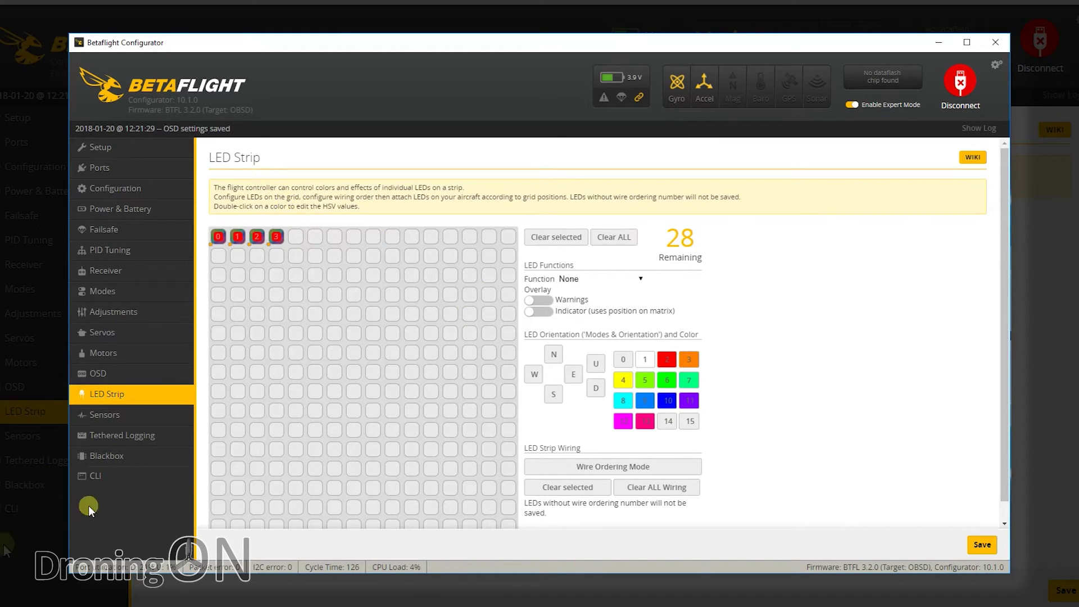
{"action": "left_click", "coordinate": [96, 478]}
{"action": "left_click", "coordinate": [249, 503]}
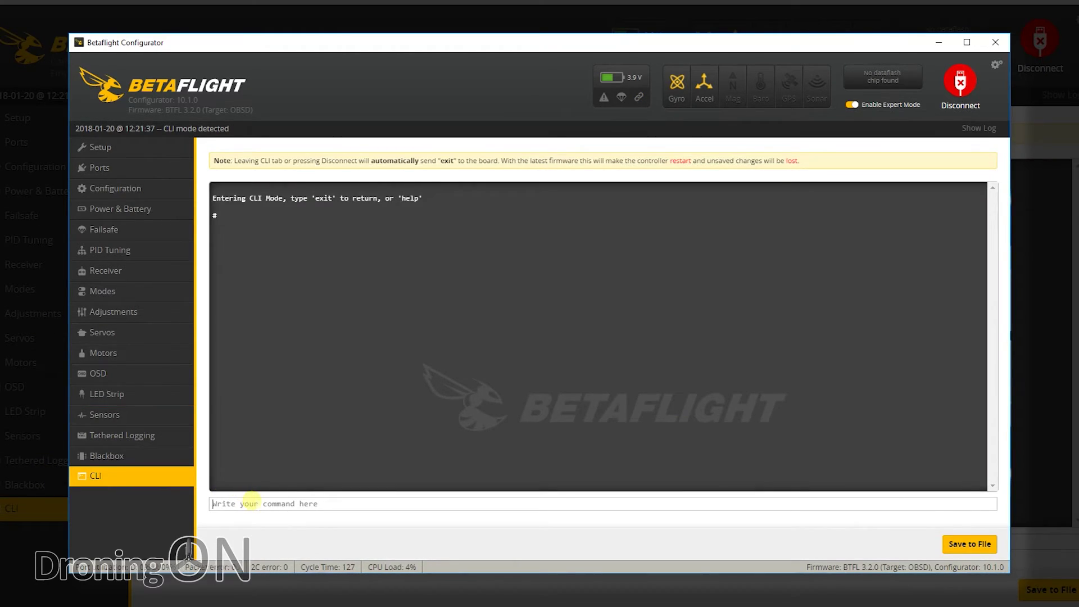
{"action": "type", "text": "version"}
{"action": "key", "text": "Return"}
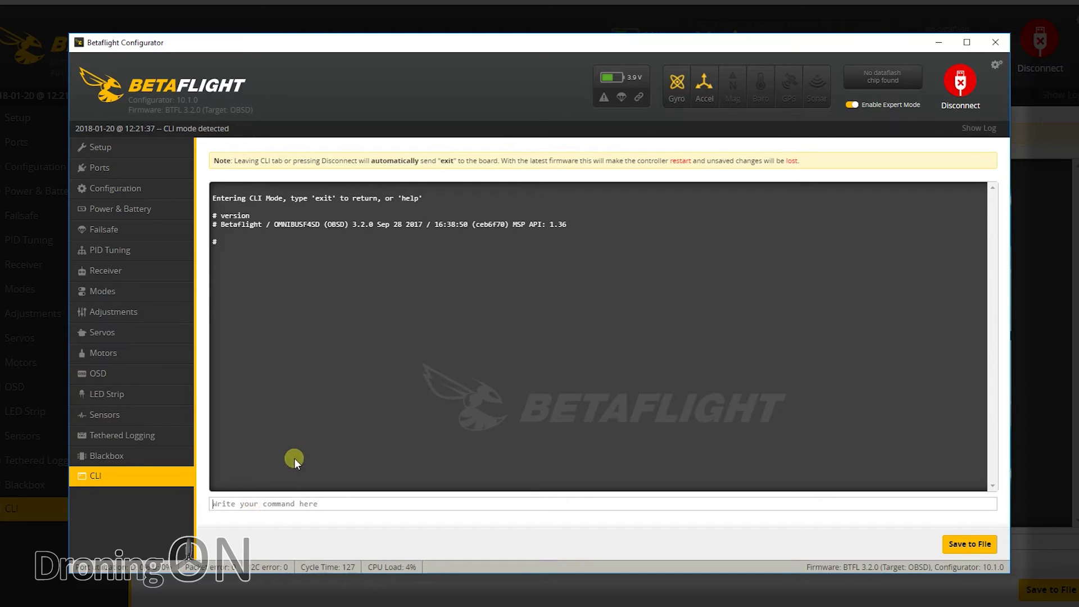
- Examine the board target name and firmware version number in the CLI output
{"action": "left_click_drag", "start_coordinate": [275, 225], "coordinate": [349, 227]}
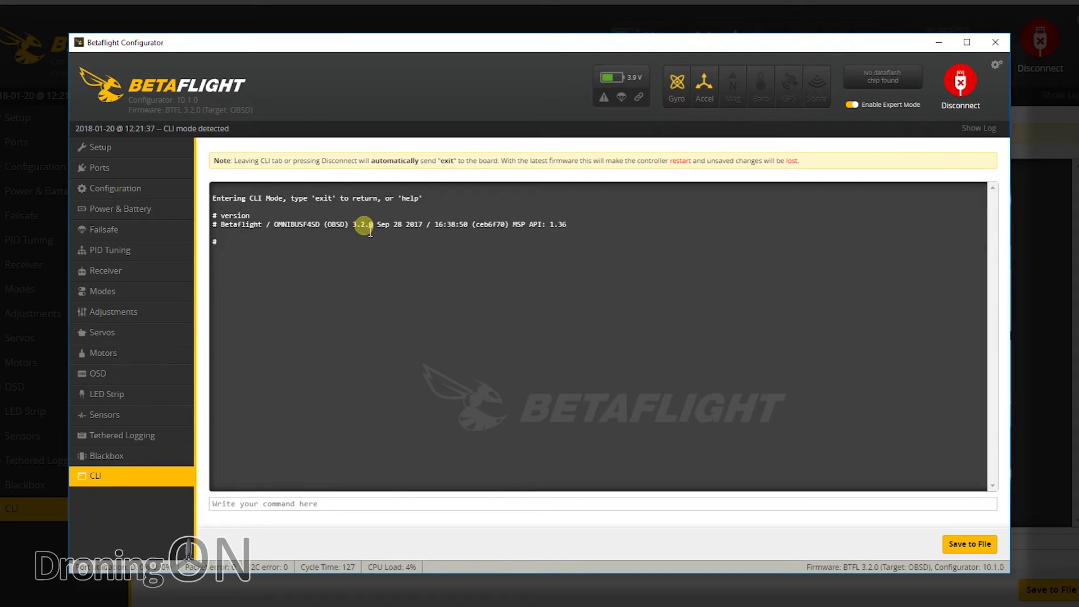
{"action": "left_click_drag", "start_coordinate": [374, 230], "coordinate": [359, 230]}
{"action": "left_click", "coordinate": [372, 277]}
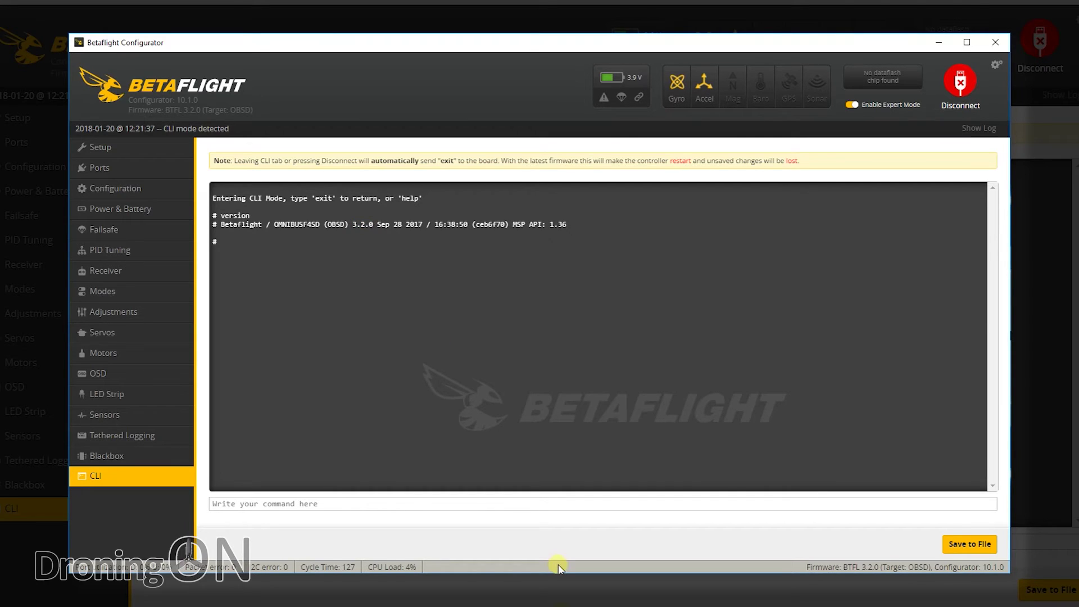